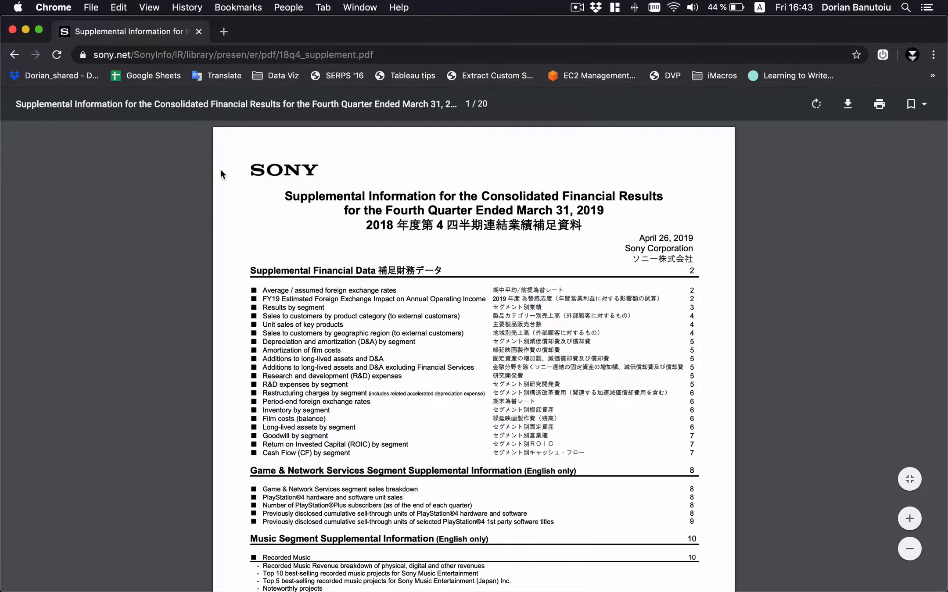
# Examine the Results by segment table in the Sony PDF and the extracted figures in sony-data.txt in Sublime Text
pyautogui.scroll(-10, 317, 213)
pyautogui.scroll(-10, 317, 213)
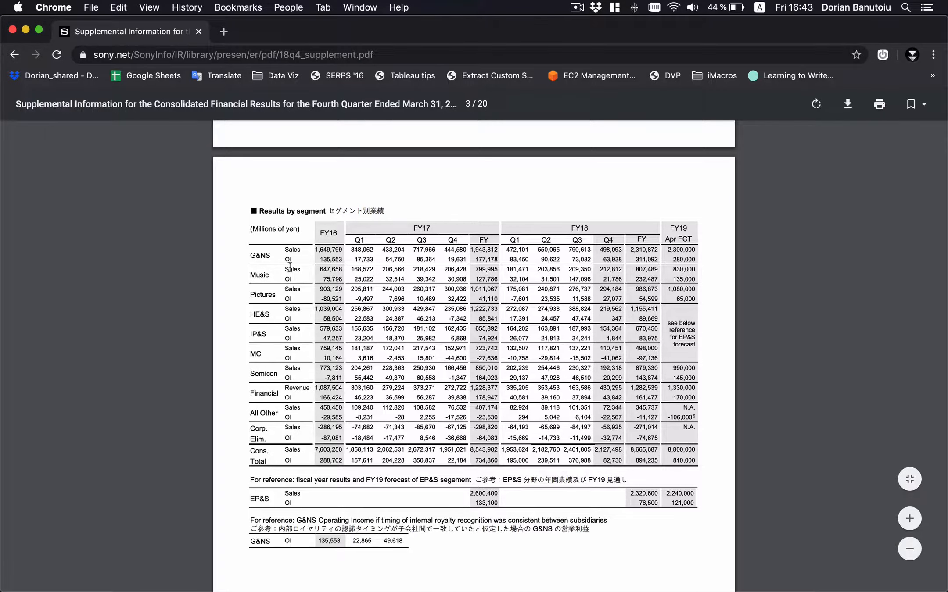
pyautogui.press('super+Tab')
pyautogui.press('super+Tab')
pyautogui.press('super+Tab')
pyautogui.press('super+Tab')
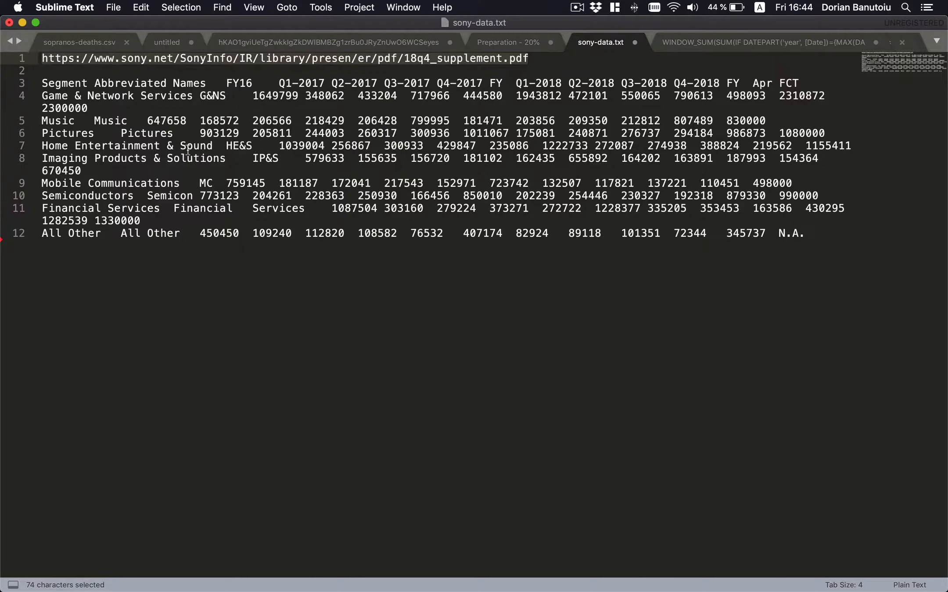
# Switch to Tableau Desktop and add Segment as a detail to the revenue lines on the Regular trellis sheet
pyautogui.press('super+Tab')
pyautogui.press('super+Tab')
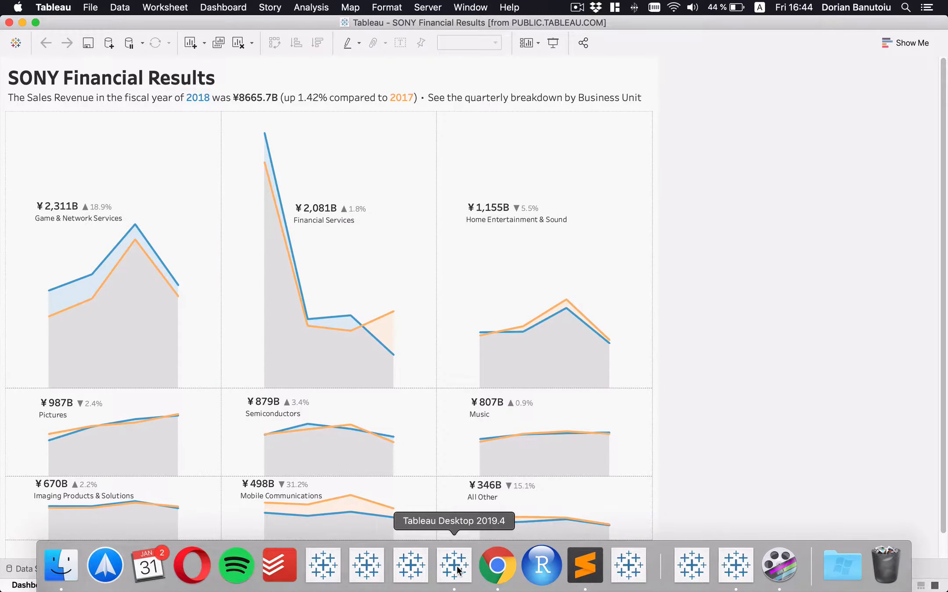
pyautogui.click(455, 566)
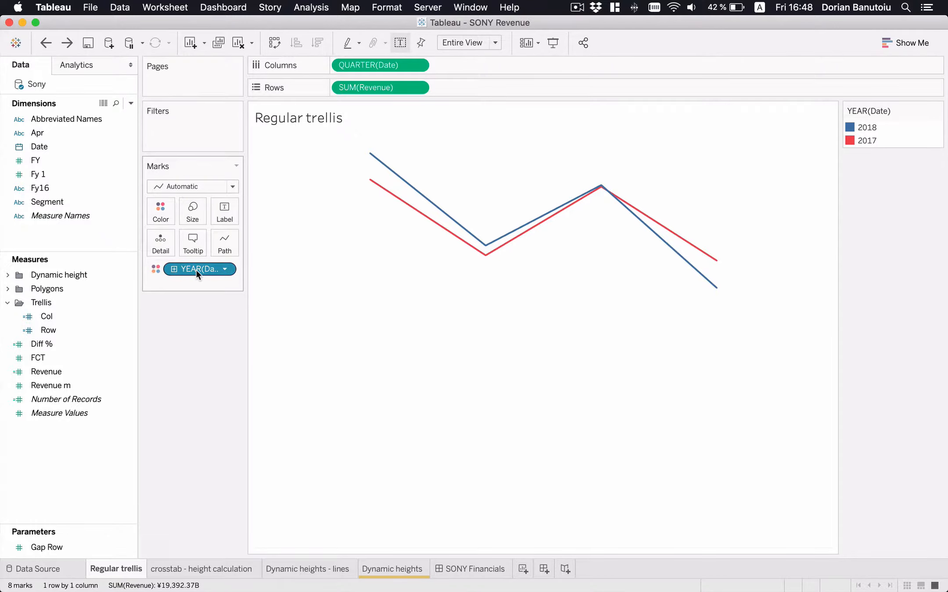
pyautogui.moveTo(404, 212)
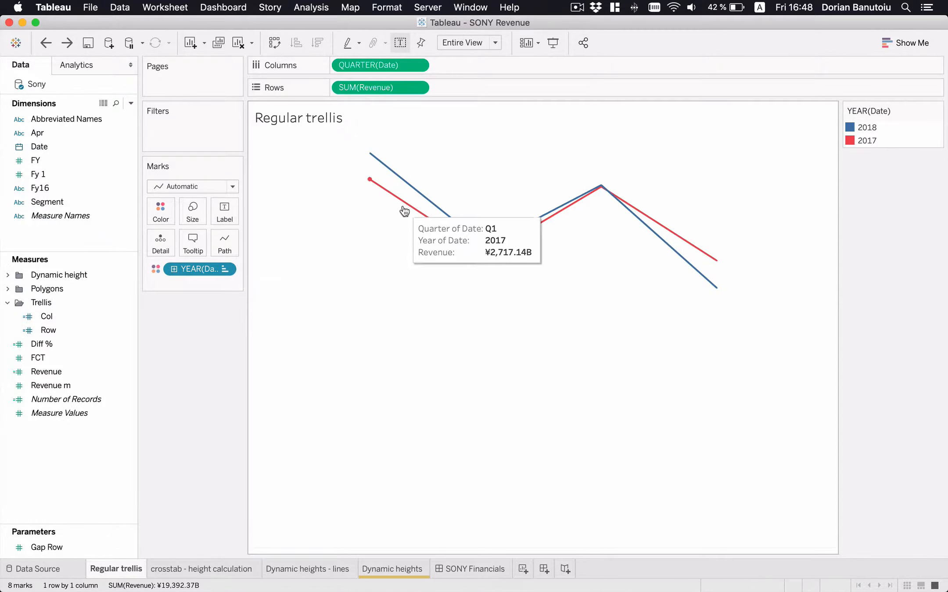
pyautogui.moveTo(403, 186)
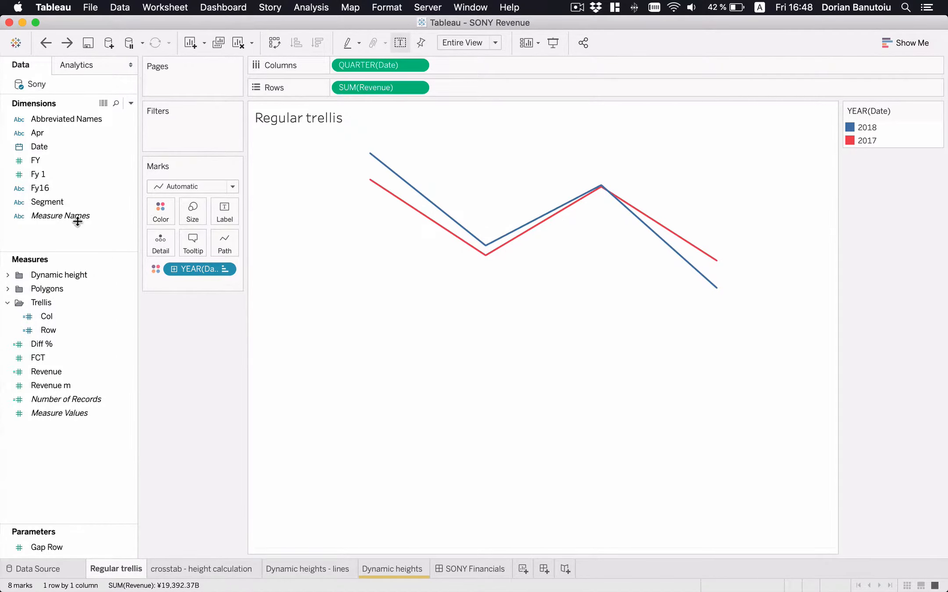
pyautogui.moveTo(66, 202); pyautogui.dragTo(154, 245)
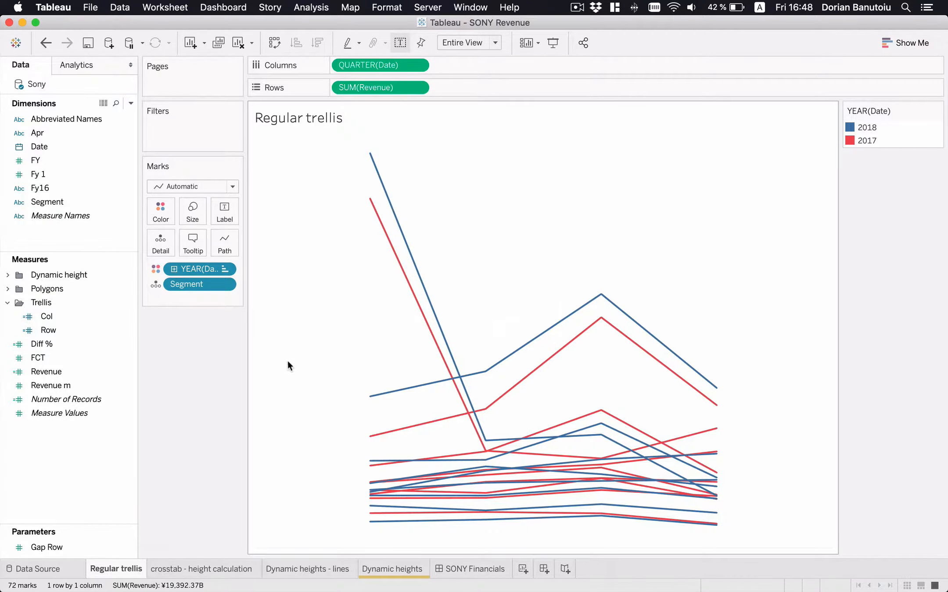
# Place Col before QUARTER(Date) on Columns and Row before SUM(Revenue) on Rows to form the trellis grid
pyautogui.click(53, 318)
pyautogui.moveTo(53, 317); pyautogui.dragTo(332, 66)
pyautogui.moveTo(41, 331); pyautogui.dragTo(334, 91)
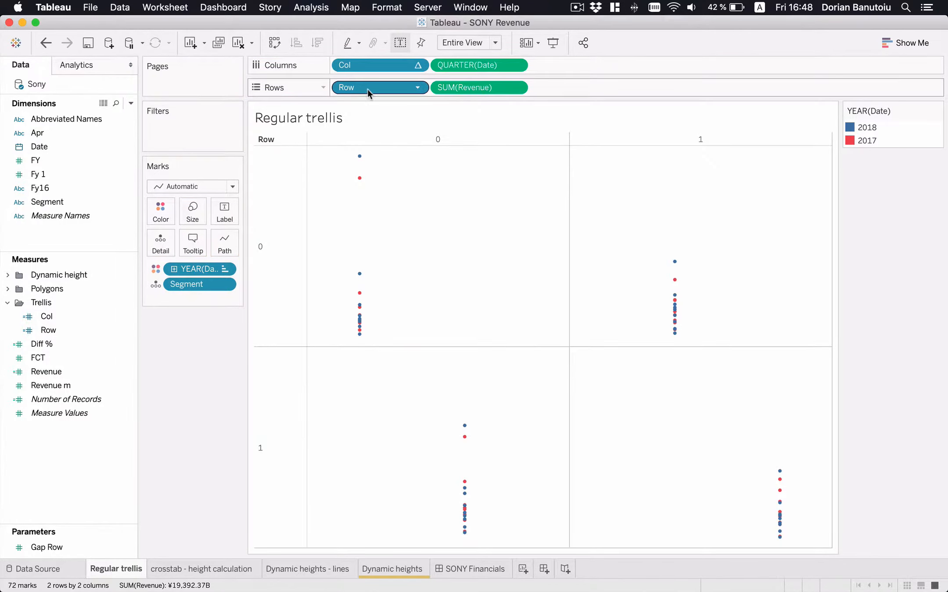
# Examine the formula of the Col calculated field and close it without changes
pyautogui.rightClick(61, 317)
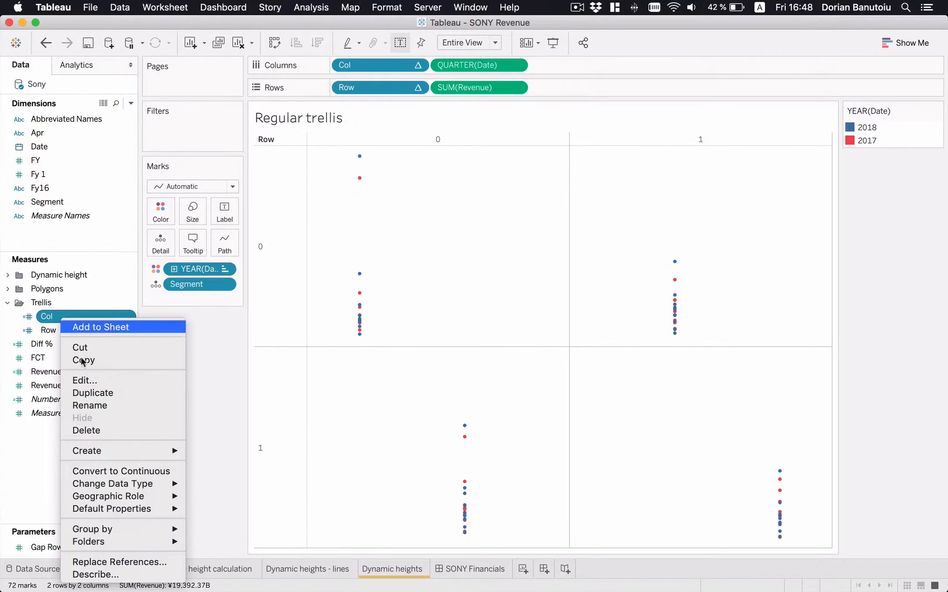
pyautogui.click(104, 387)
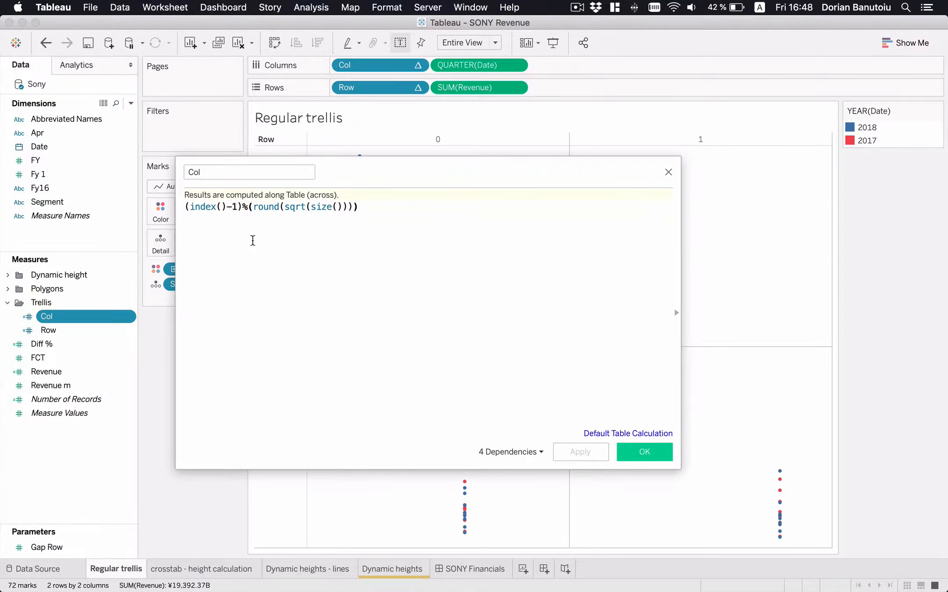
pyautogui.click(669, 172)
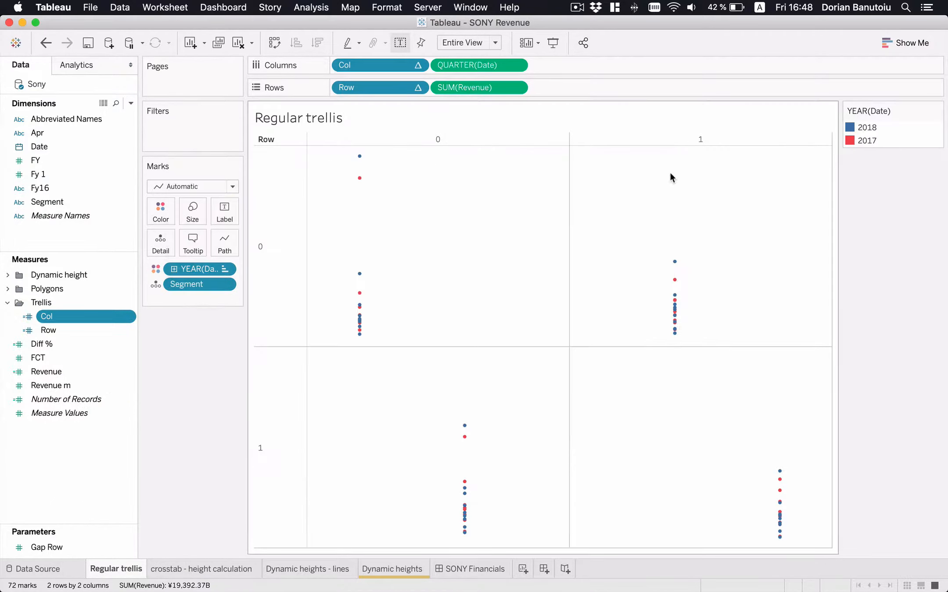
# Set the Row and Col table calculations to compute using Segment
pyautogui.rightClick(387, 87)
pyautogui.moveTo(451, 278)
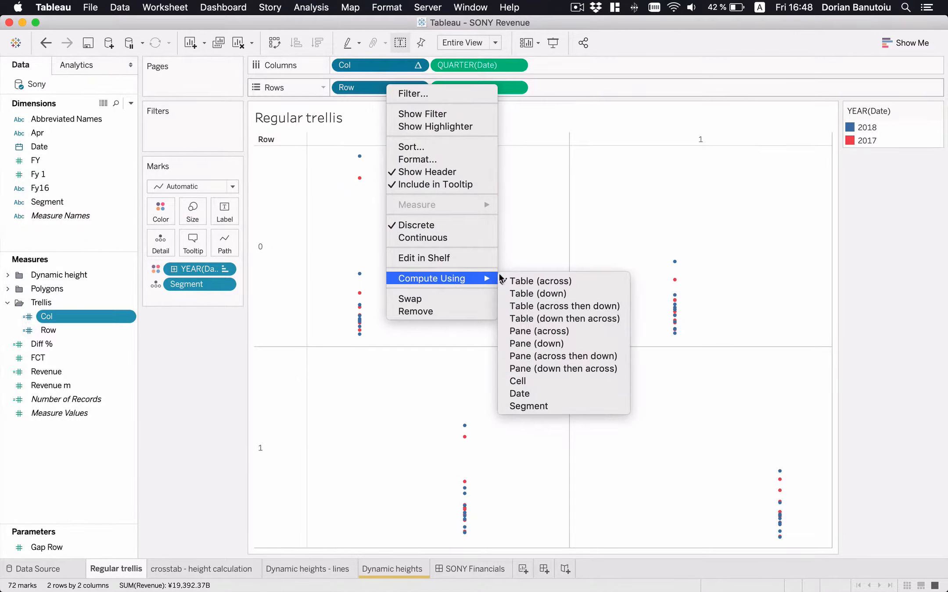
pyautogui.click(539, 404)
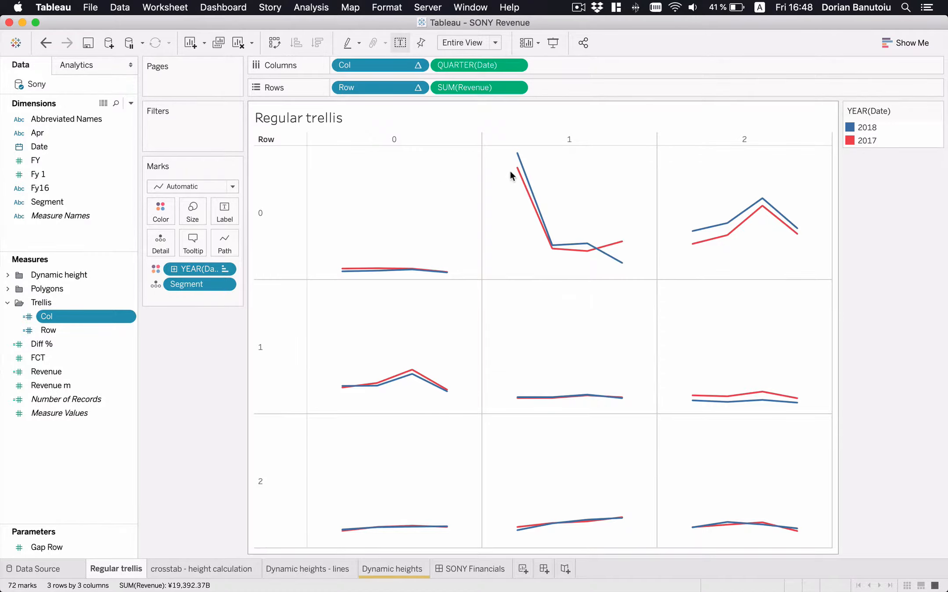
# Label the trellis lines with Segment for a check of the business units, and return Segment to detail
pyautogui.click(155, 284)
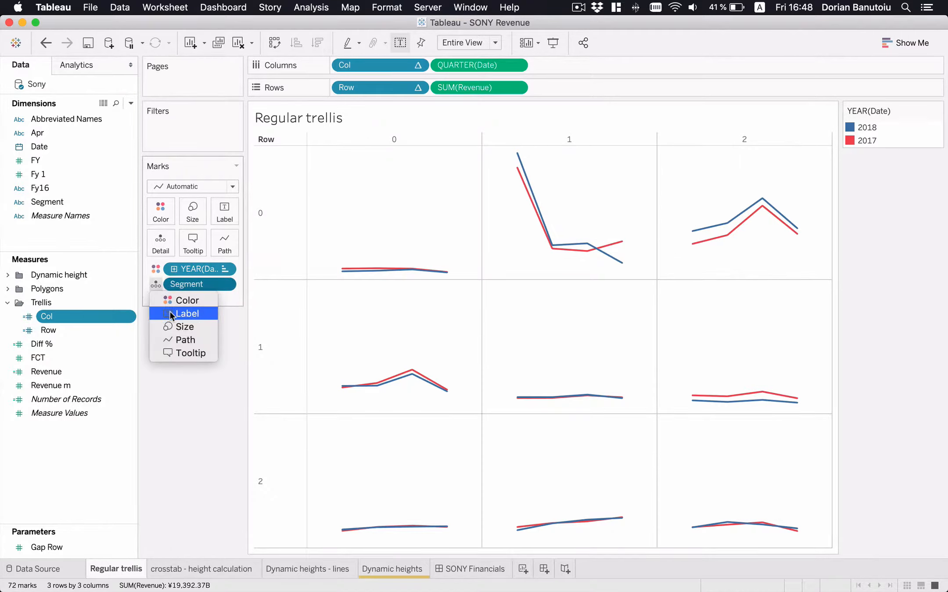
pyautogui.click(184, 313)
pyautogui.moveTo(613, 242)
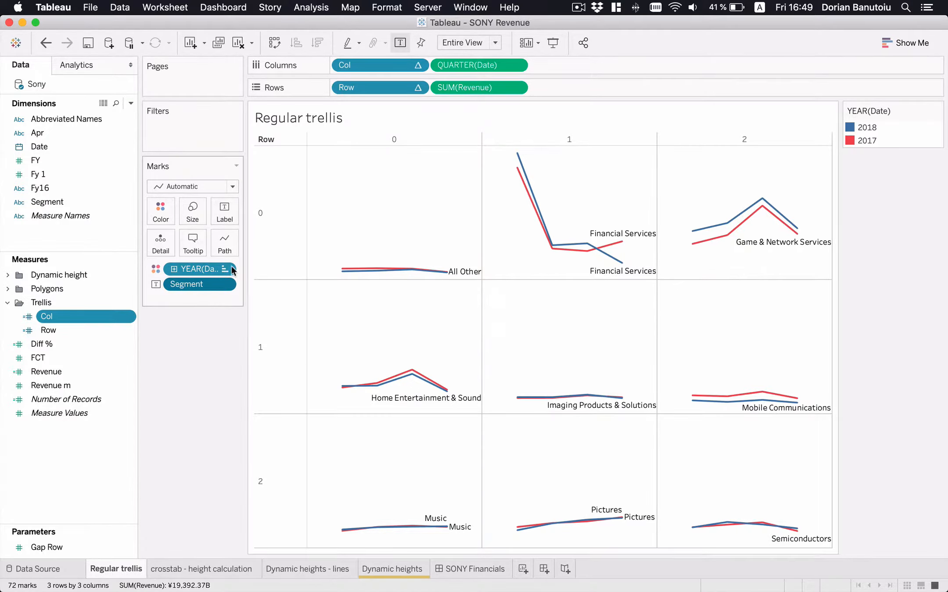
pyautogui.click(160, 284)
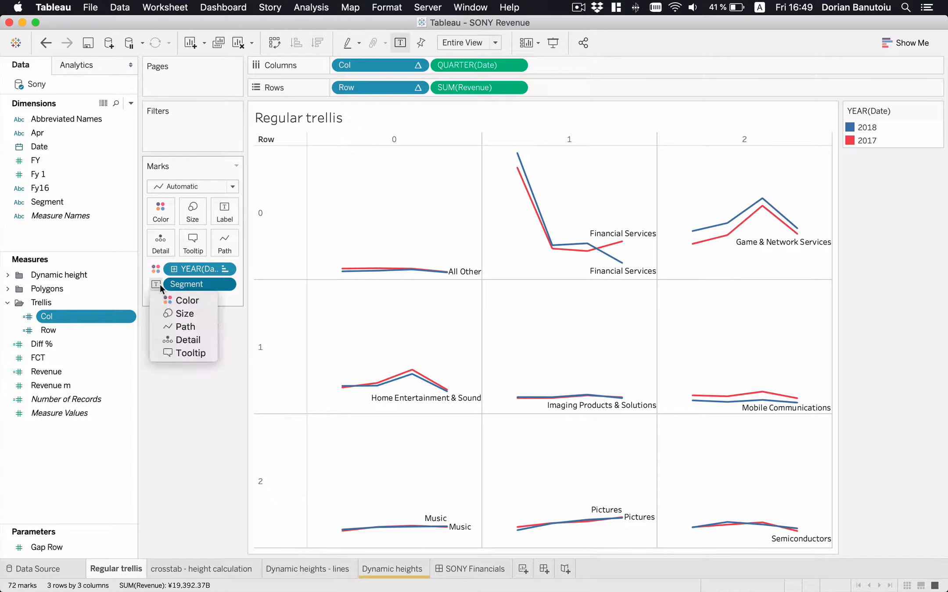
pyautogui.click(184, 340)
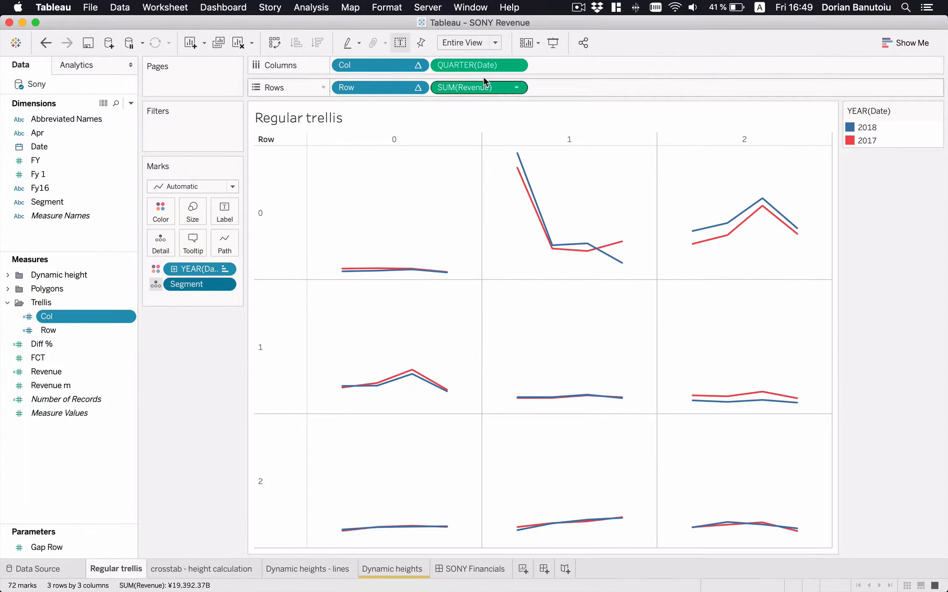
# Duplicate SUM(Revenue) on Rows and set the mark type of the first SUM(Revenue) to Area
pyautogui.moveTo(458, 86); pyautogui.dragTo(575, 85)
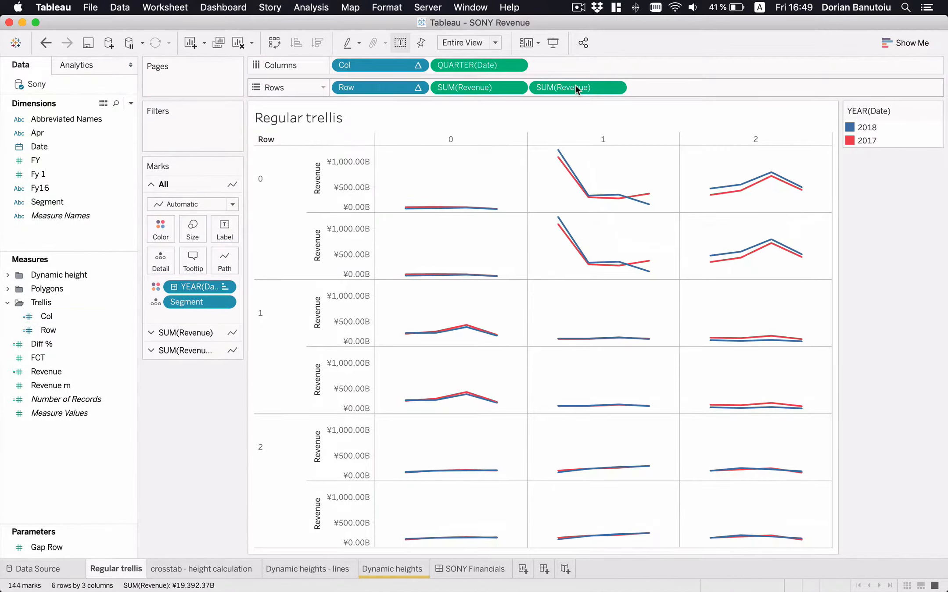
pyautogui.click(576, 85)
pyautogui.click(476, 83)
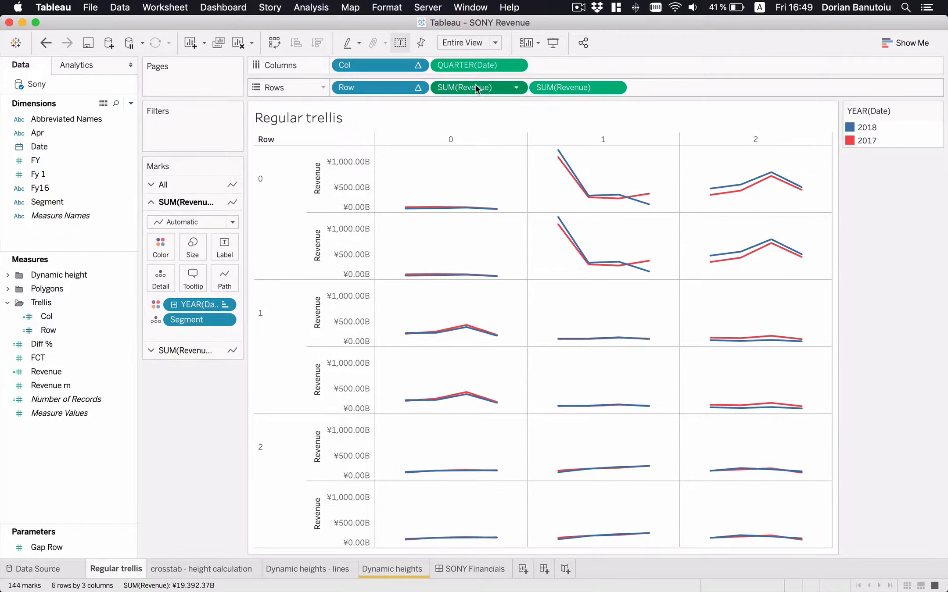
pyautogui.click(189, 222)
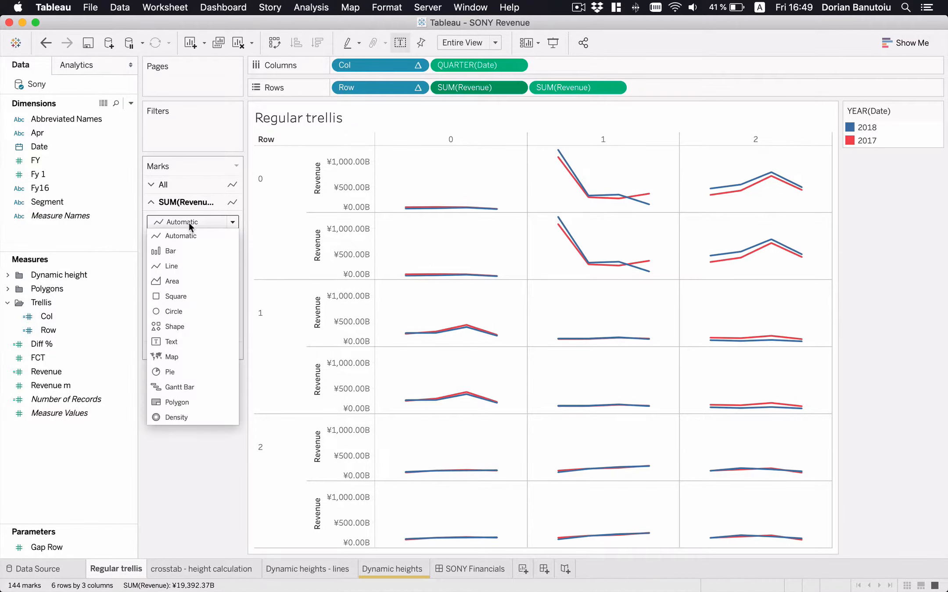
pyautogui.click(176, 281)
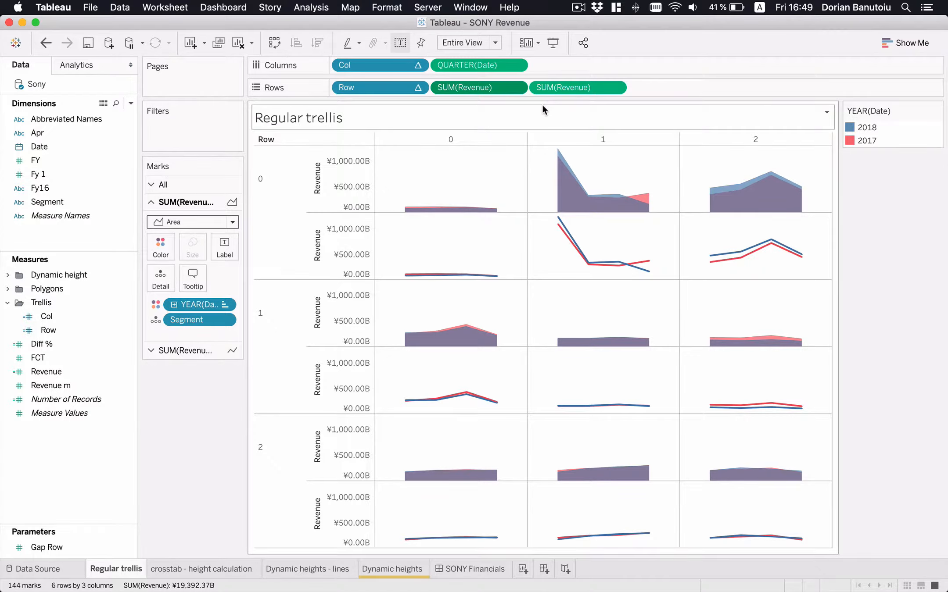
# Combine the two SUM(Revenue) measures into a dual axis and synchronize the axes
pyautogui.click(616, 88)
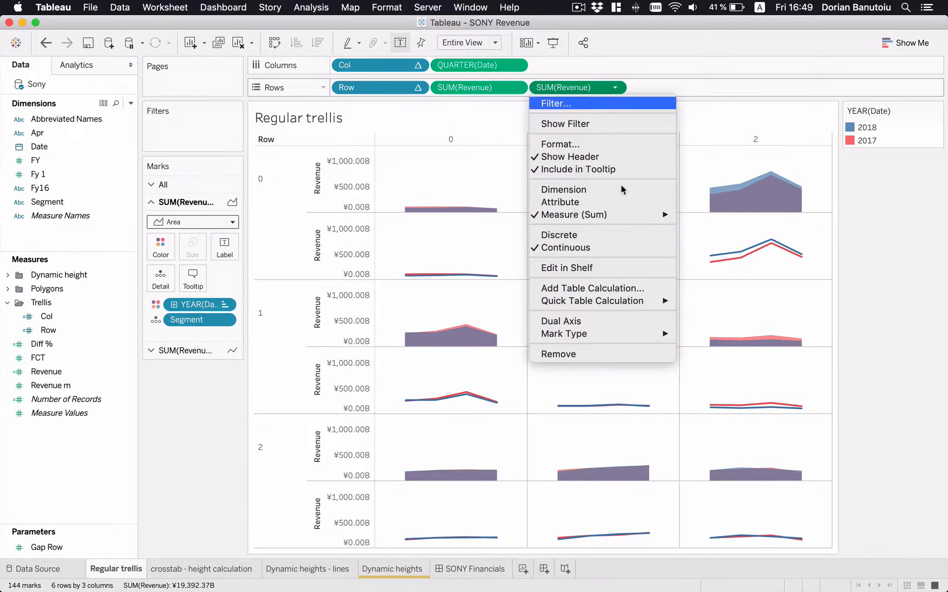
pyautogui.click(571, 317)
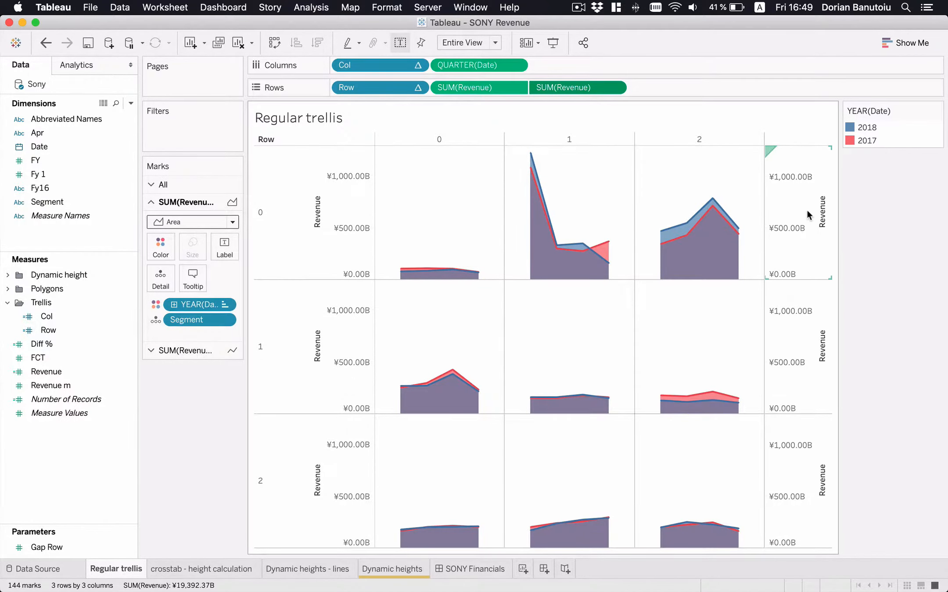
pyautogui.rightClick(807, 210)
pyautogui.click(845, 286)
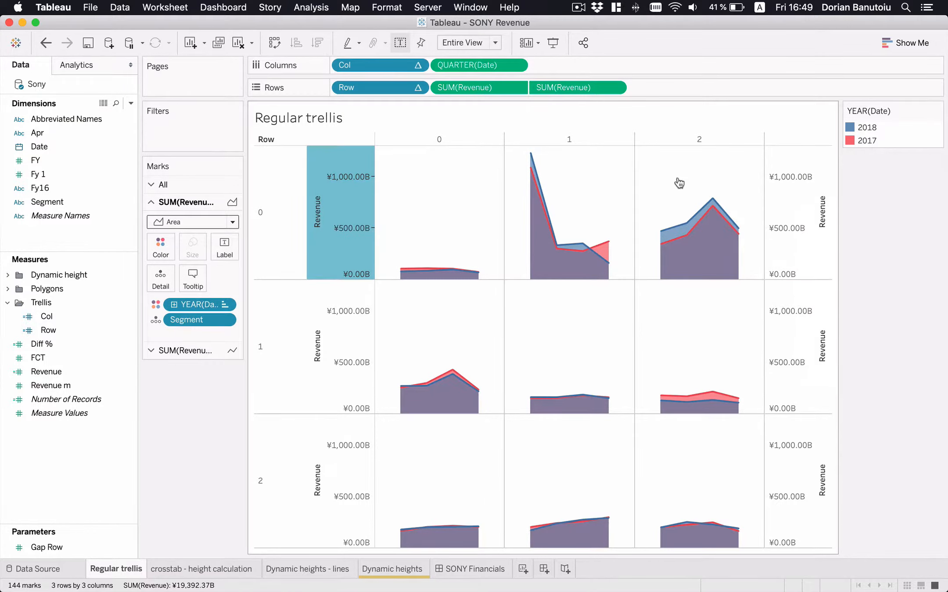
pyautogui.click(615, 165)
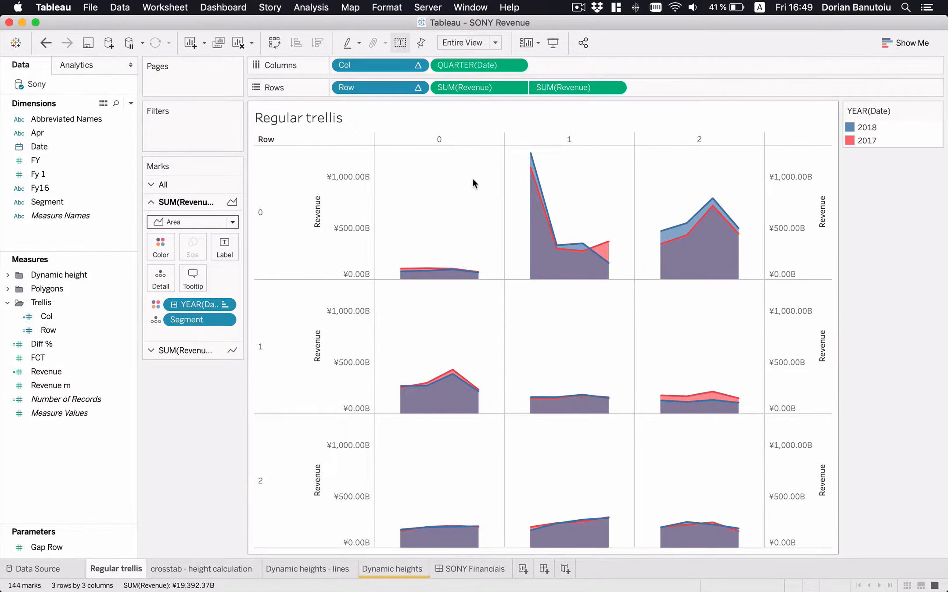
# Recolor the years with the Color Blind palette, using light blue for 2018 and light orange for 2017
pyautogui.click(862, 127)
pyautogui.doubleClick(863, 126)
pyautogui.click(516, 206)
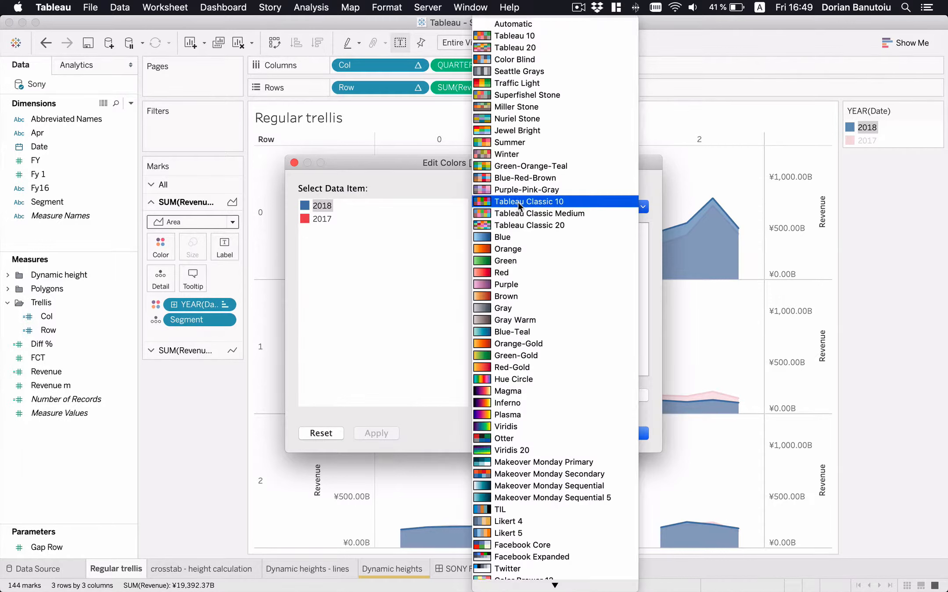
pyautogui.click(516, 59)
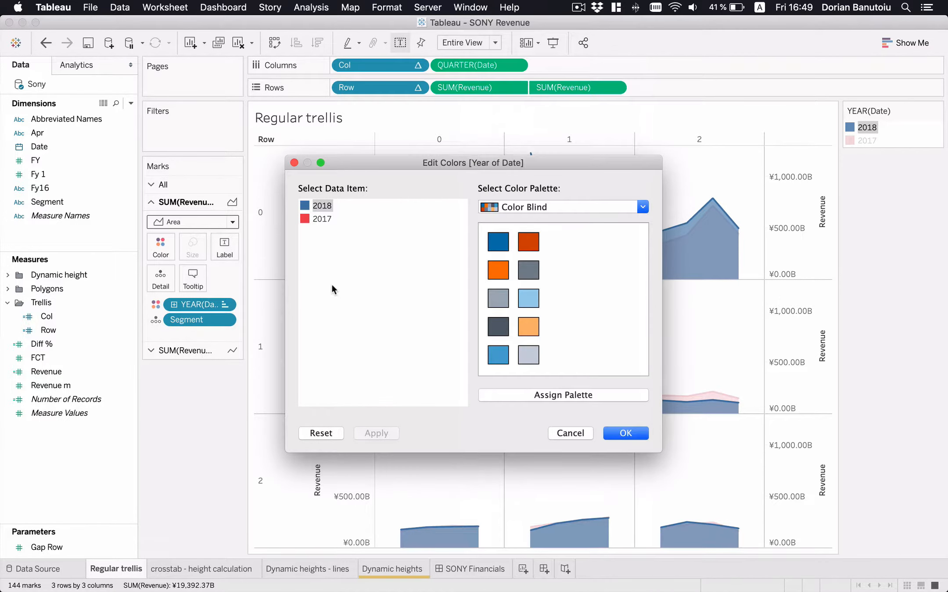
pyautogui.click(322, 205)
pyautogui.click(496, 356)
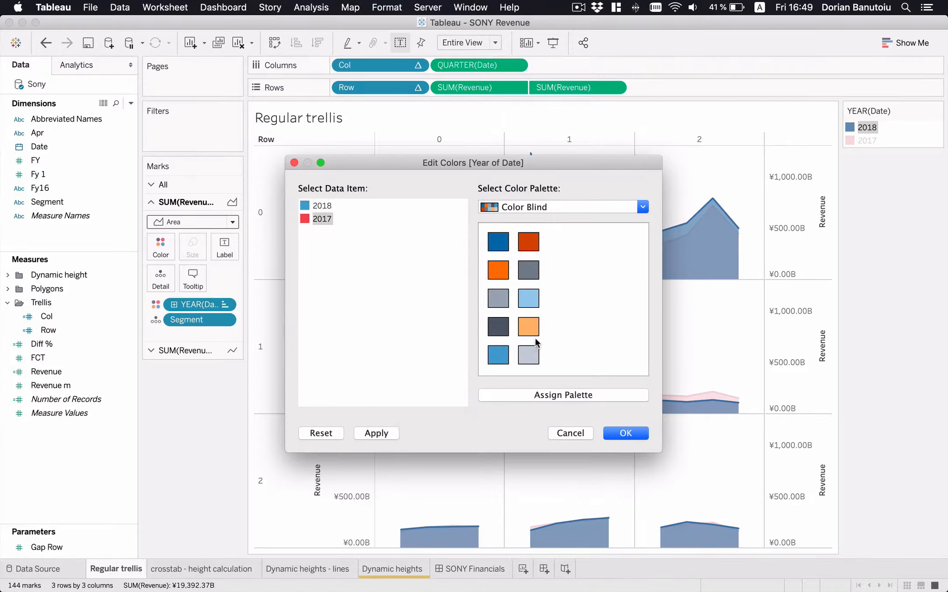
pyautogui.click(528, 328)
pyautogui.click(623, 433)
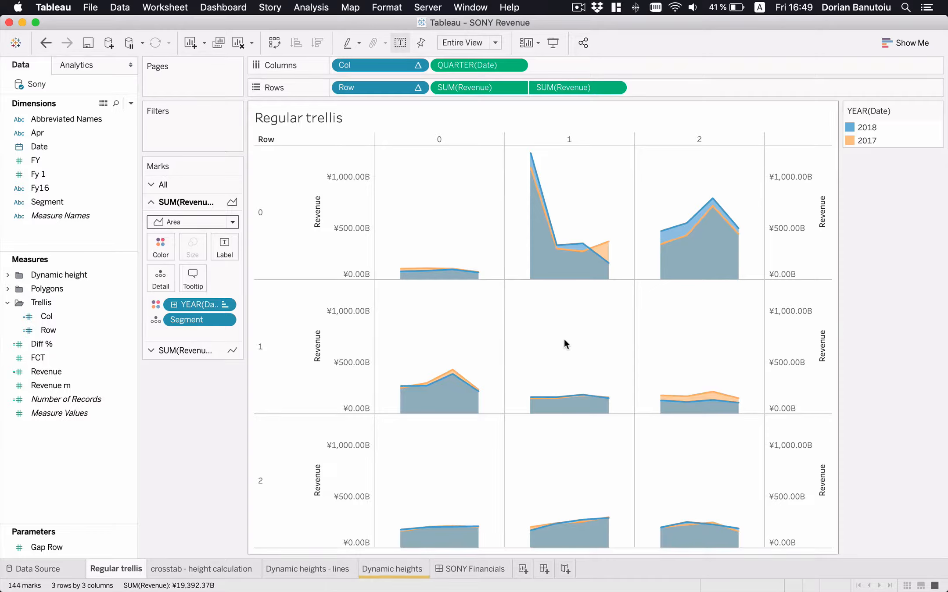
# Set the opacity of the Revenue area marks to 15%
pyautogui.click(161, 247)
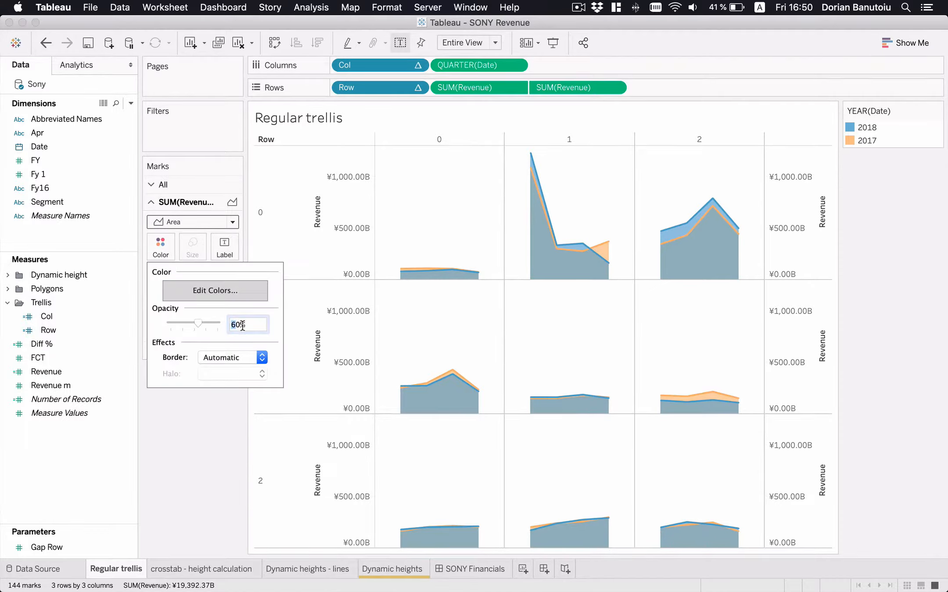
pyautogui.moveTo(240, 325); pyautogui.dragTo(228, 325)
pyautogui.write('15')
pyautogui.press('Return')
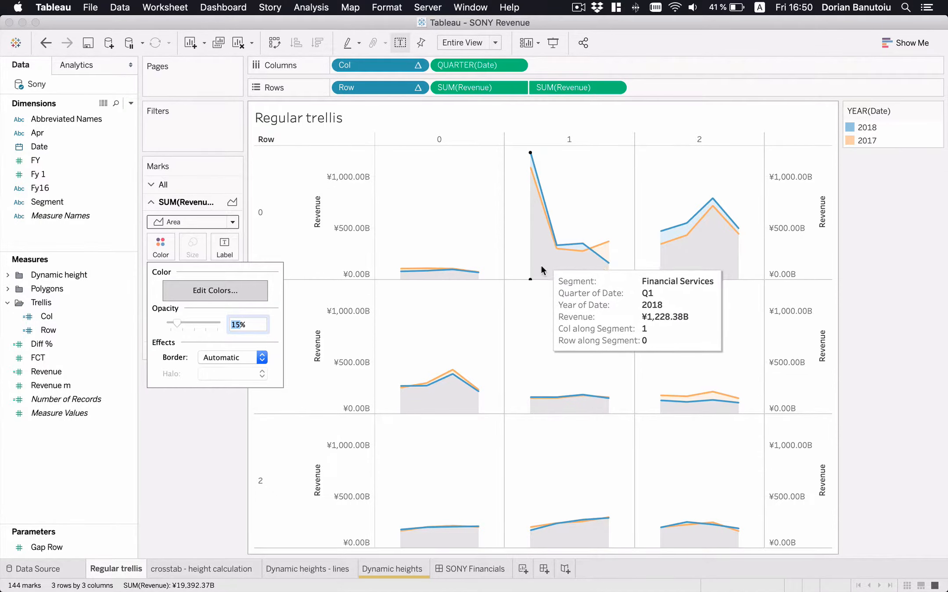
pyautogui.moveTo(581, 271)
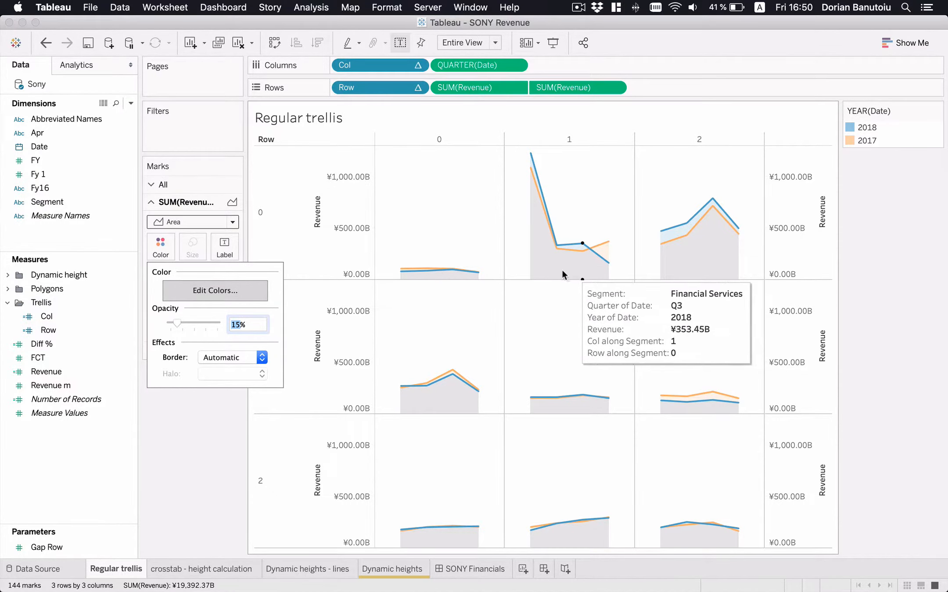
pyautogui.moveTo(537, 264)
pyautogui.moveTo(602, 249)
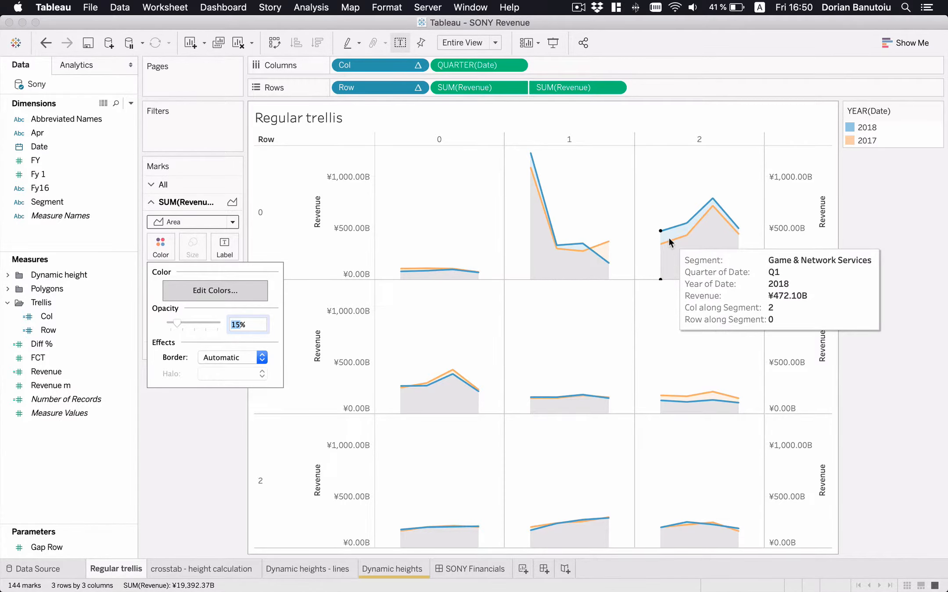
pyautogui.moveTo(670, 237)
pyautogui.click(661, 192)
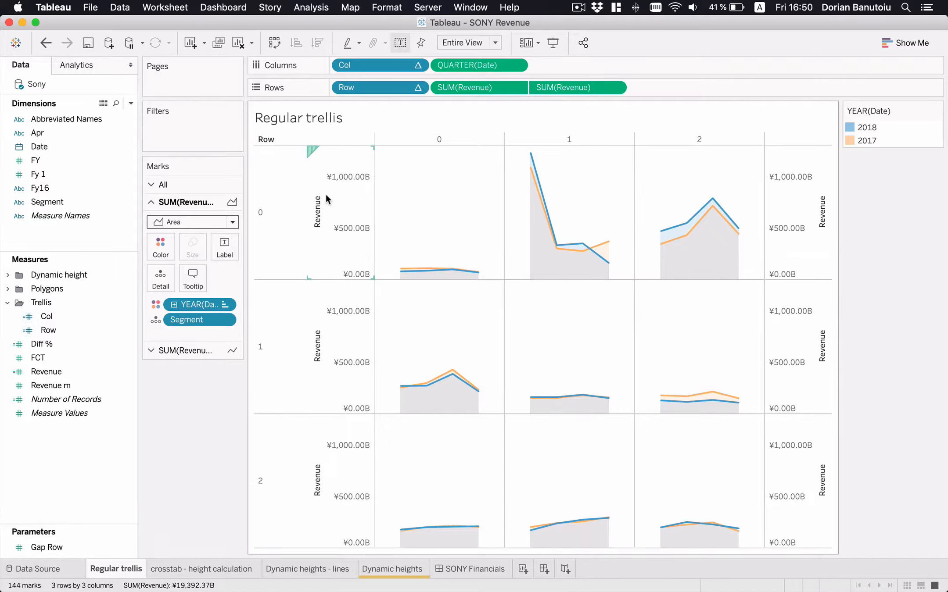
# Hide the Row and Col headers of the Regular trellis chart
pyautogui.rightClick(347, 196)
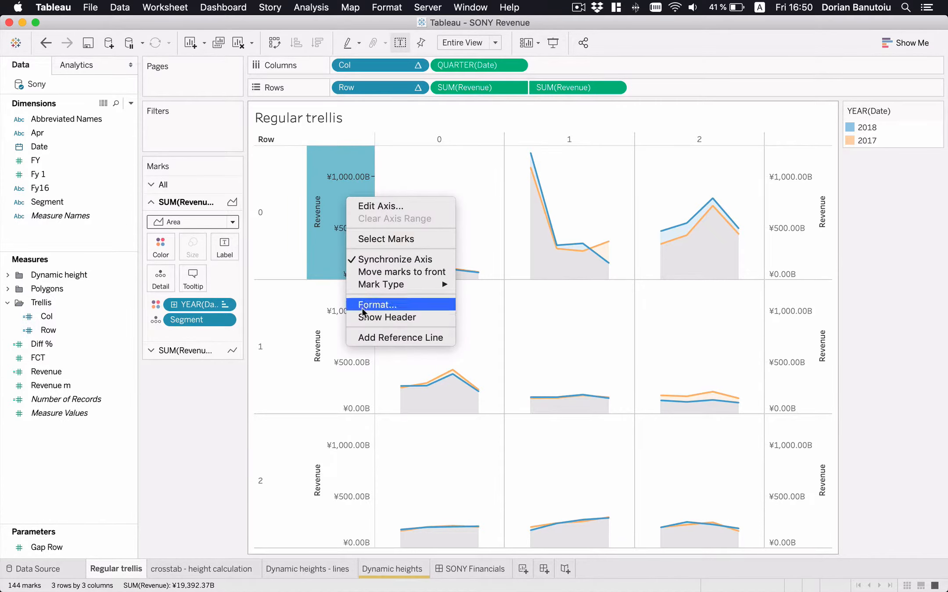
pyautogui.press('Escape')
pyautogui.rightClick(283, 216)
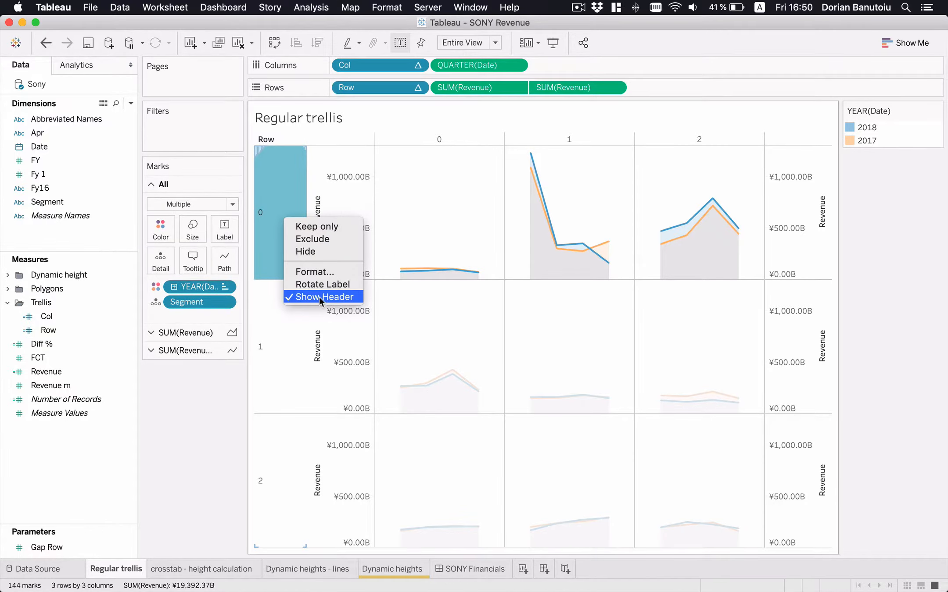
pyautogui.click(324, 297)
pyautogui.rightClick(392, 137)
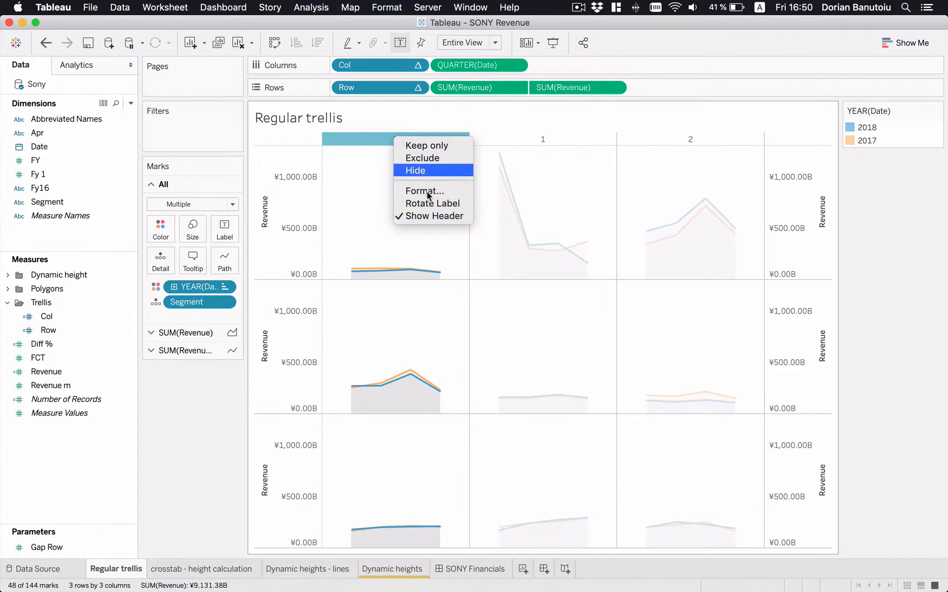
pyautogui.click(423, 215)
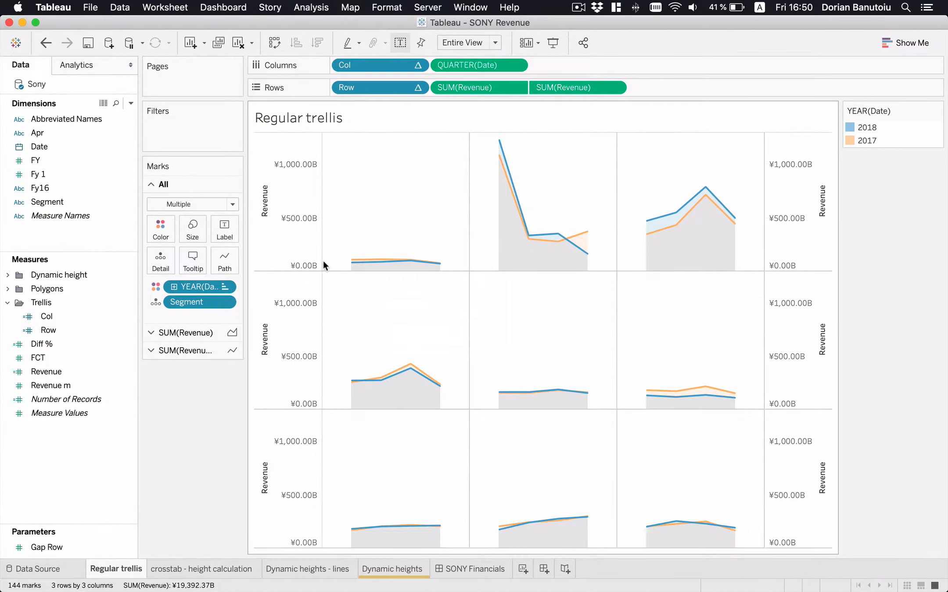
# Set the trellis view's fit to Standard and reduce the row height so all three rows fit on the sheet
pyautogui.click(468, 43)
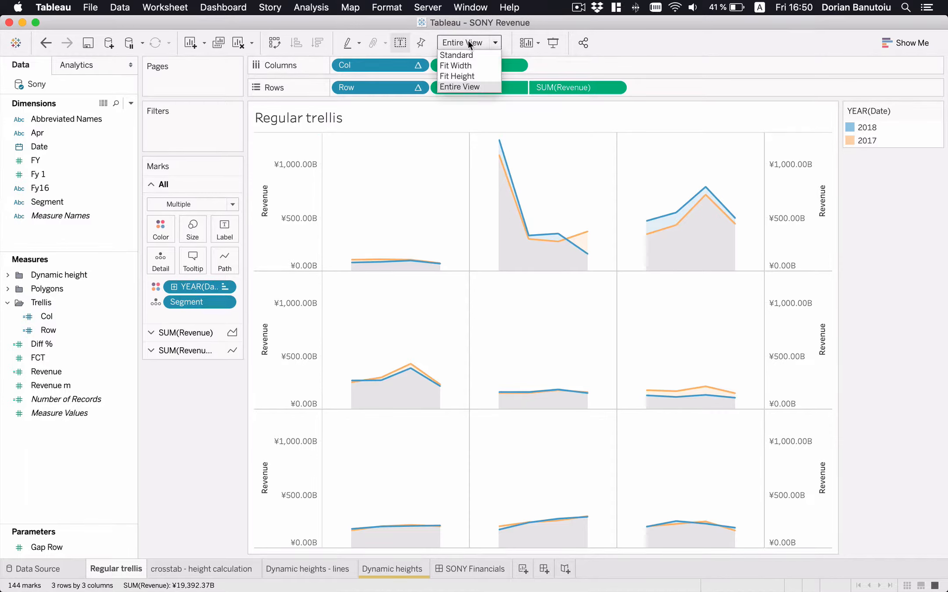
pyautogui.click(465, 54)
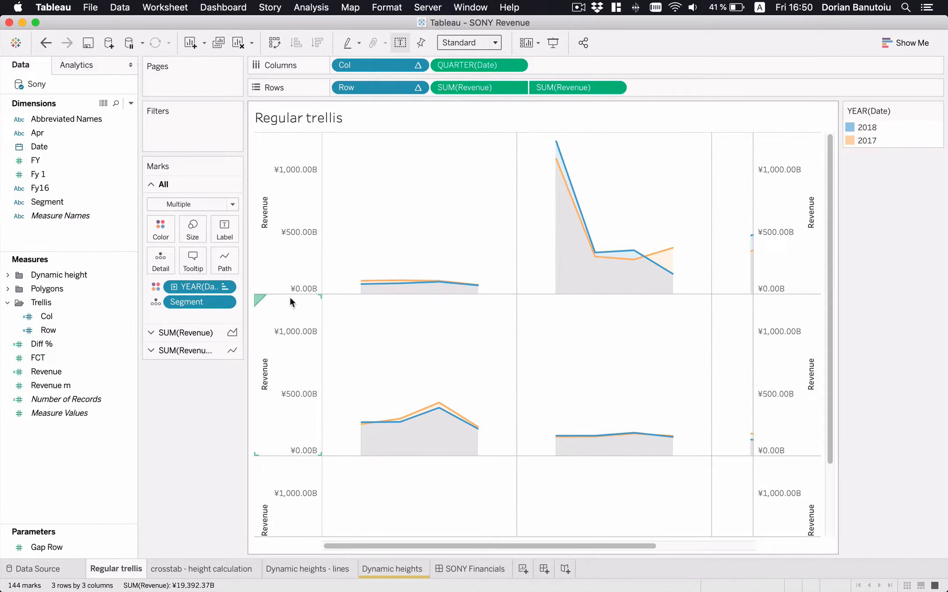
pyautogui.moveTo(291, 293); pyautogui.dragTo(298, 233)
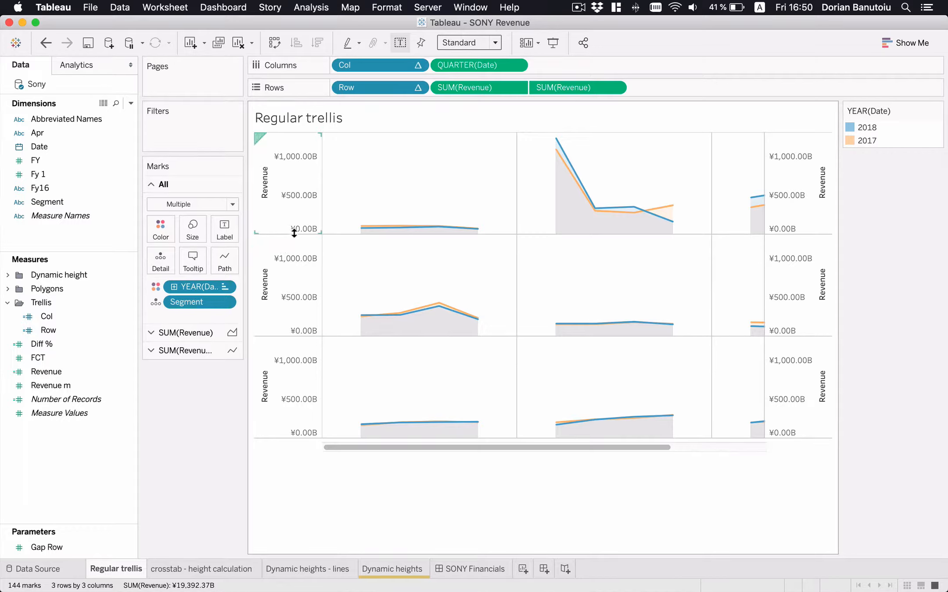
pyautogui.moveTo(295, 234); pyautogui.dragTo(295, 251)
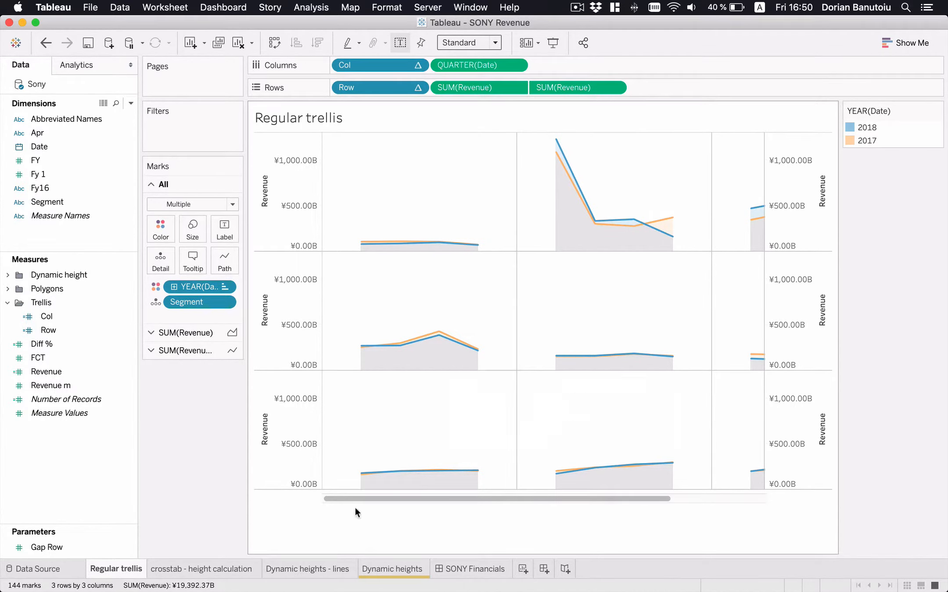
# On the Dynamic heights - lines sheet, expand the Dynamic height folder and review the formula of 1. Index by row
pyautogui.click(304, 572)
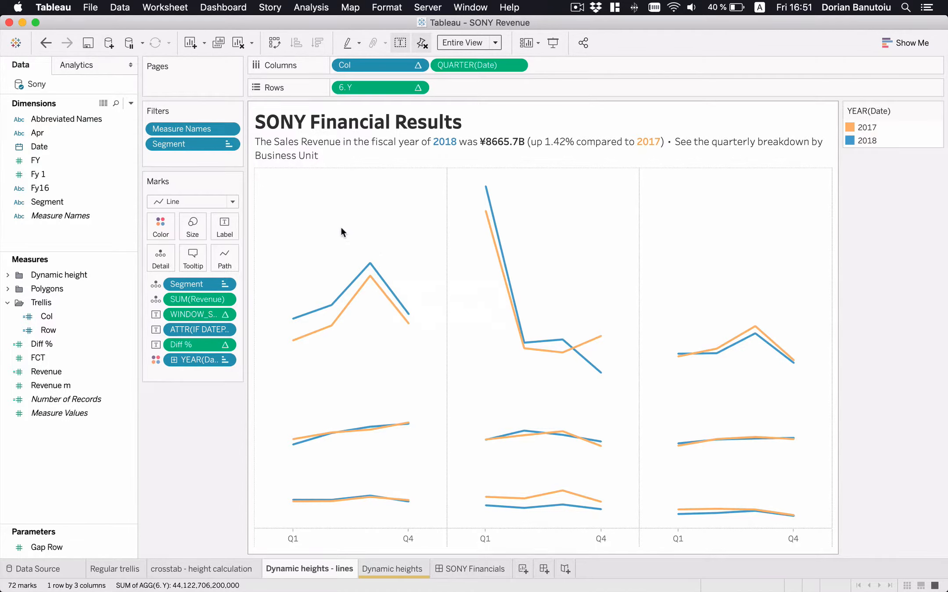
pyautogui.click(6, 276)
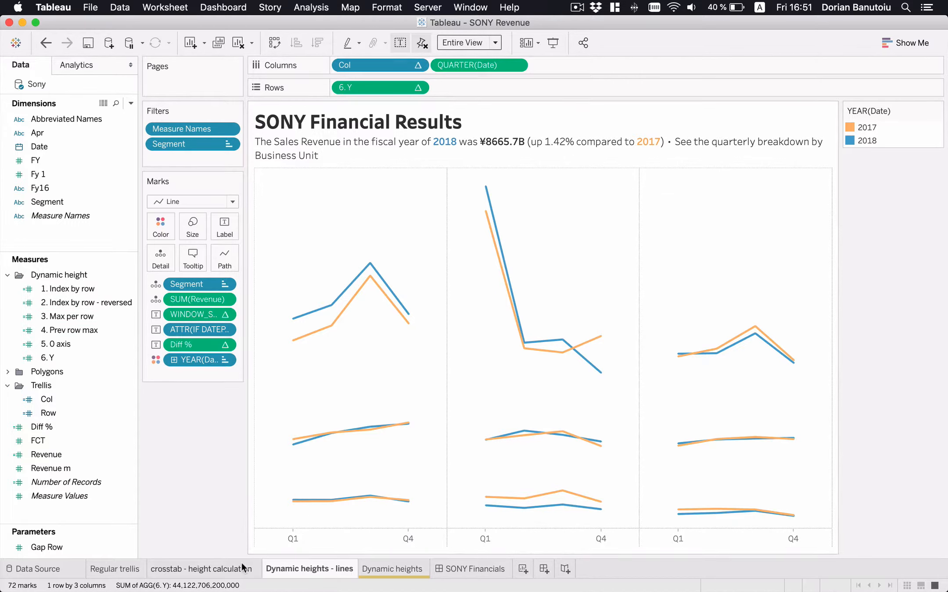
pyautogui.moveTo(241, 563)
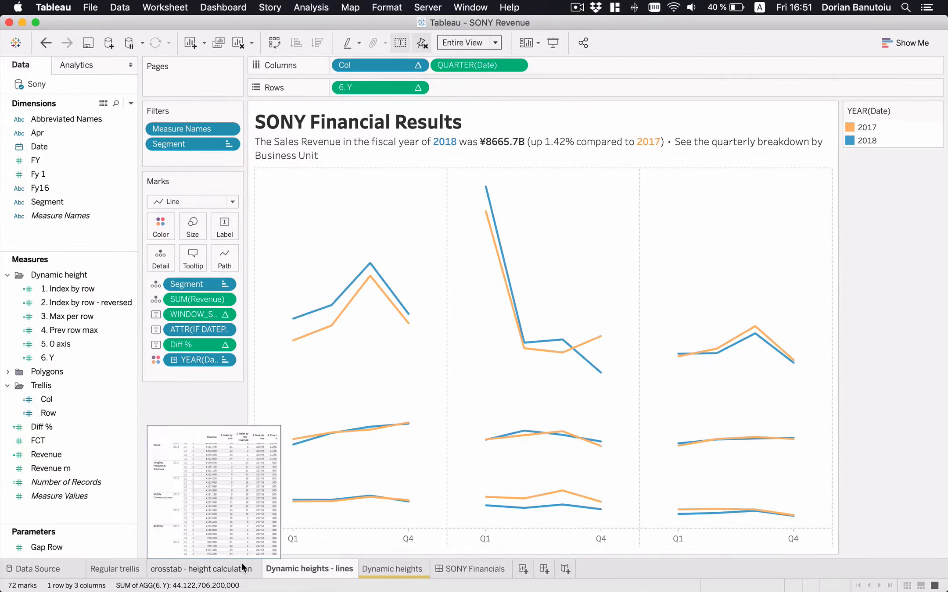
pyautogui.rightClick(79, 286)
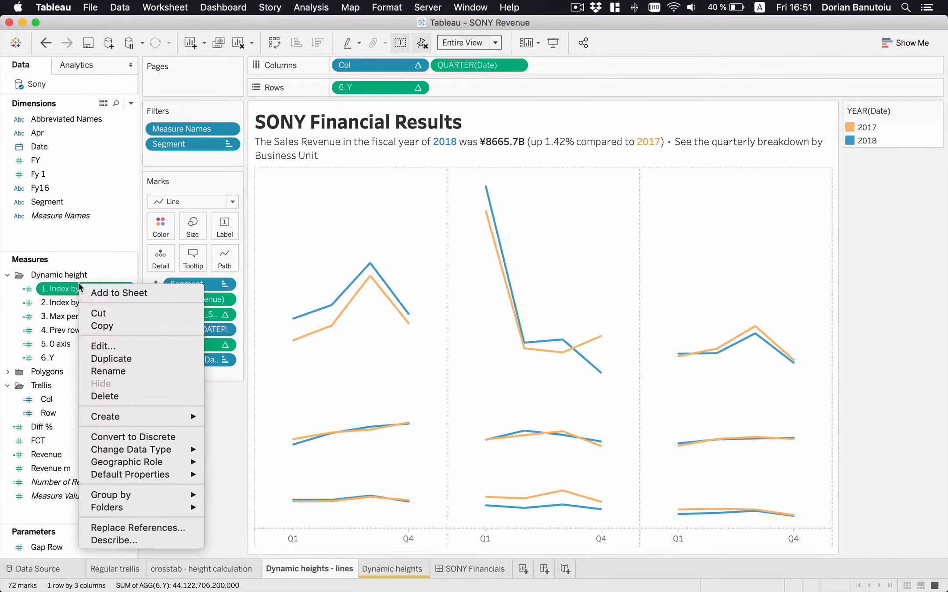
pyautogui.click(110, 347)
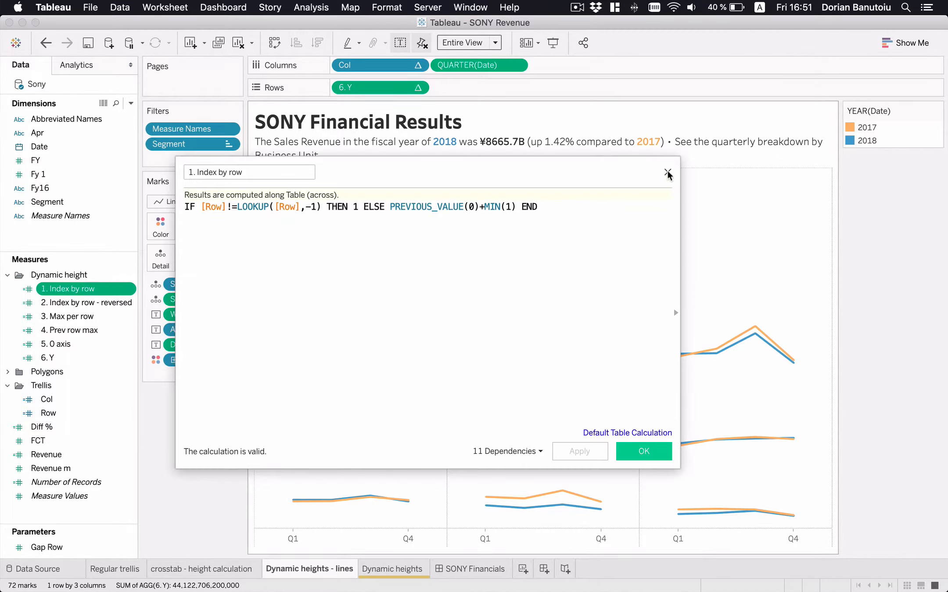
pyautogui.click(667, 172)
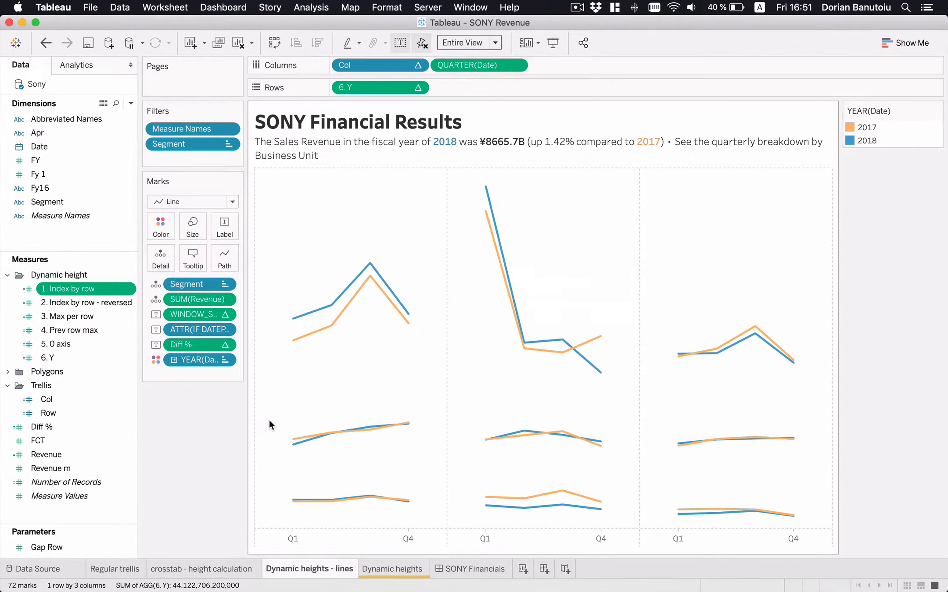
# Open the crosstab - height calculation sheet and examine the Row numbers assigned to the segments
pyautogui.click(209, 569)
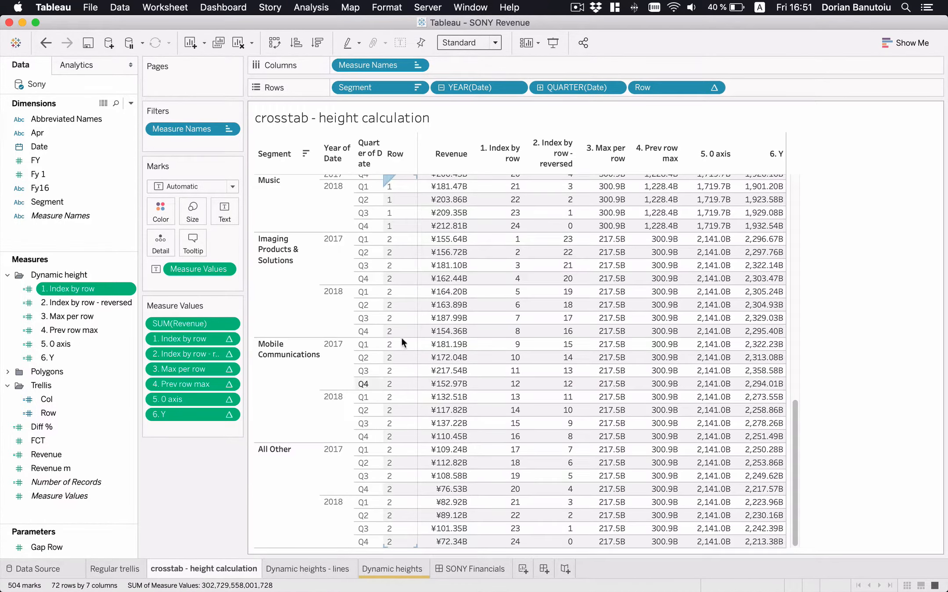
pyautogui.scroll(15, 406, 344)
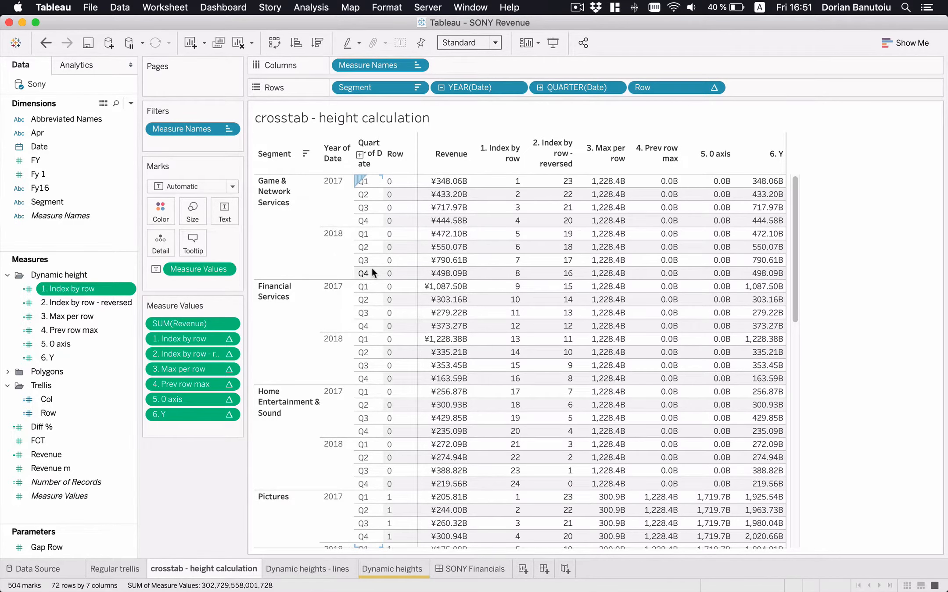
pyautogui.scroll(-10, 399, 402)
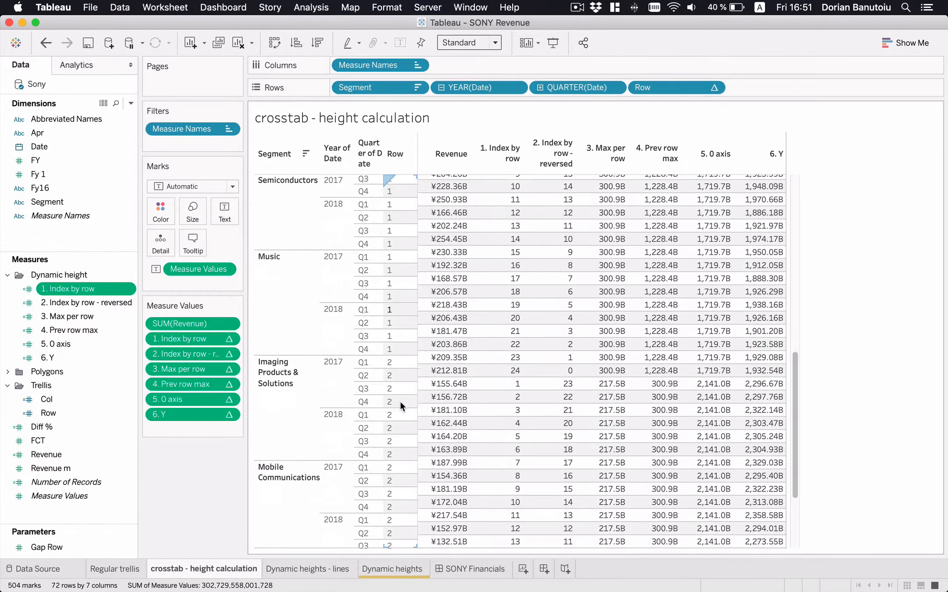
pyautogui.scroll(10, 400, 401)
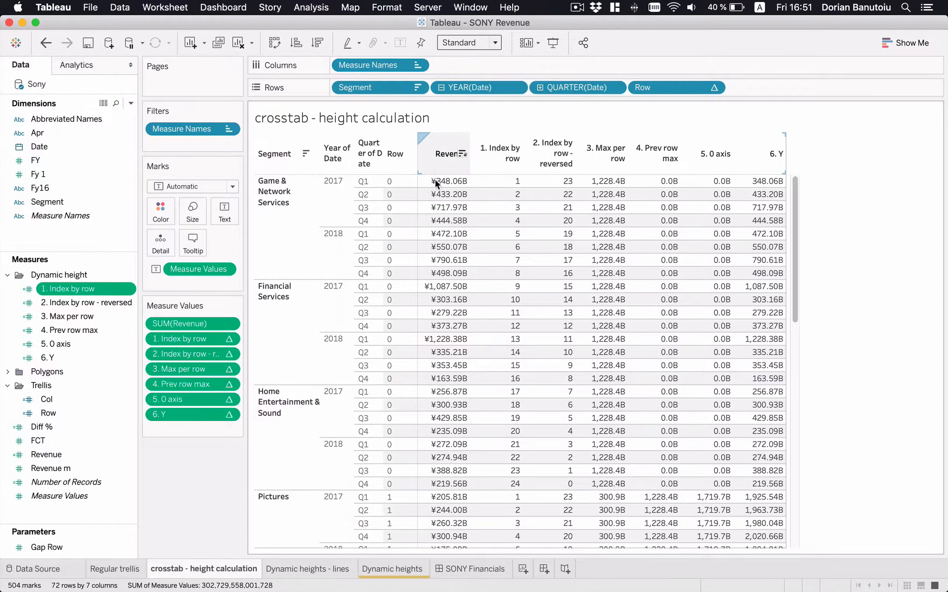
# Examine the 1. Index by row values for the segments in row 0 of the crosstab
pyautogui.moveTo(506, 181)
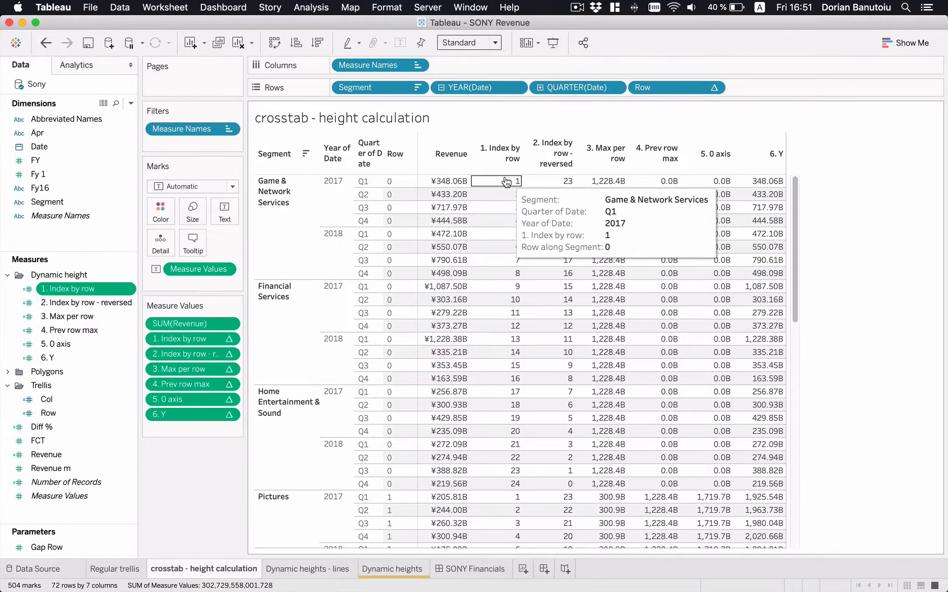
pyautogui.moveTo(507, 181); pyautogui.dragTo(522, 491)
pyautogui.moveTo(478, 245)
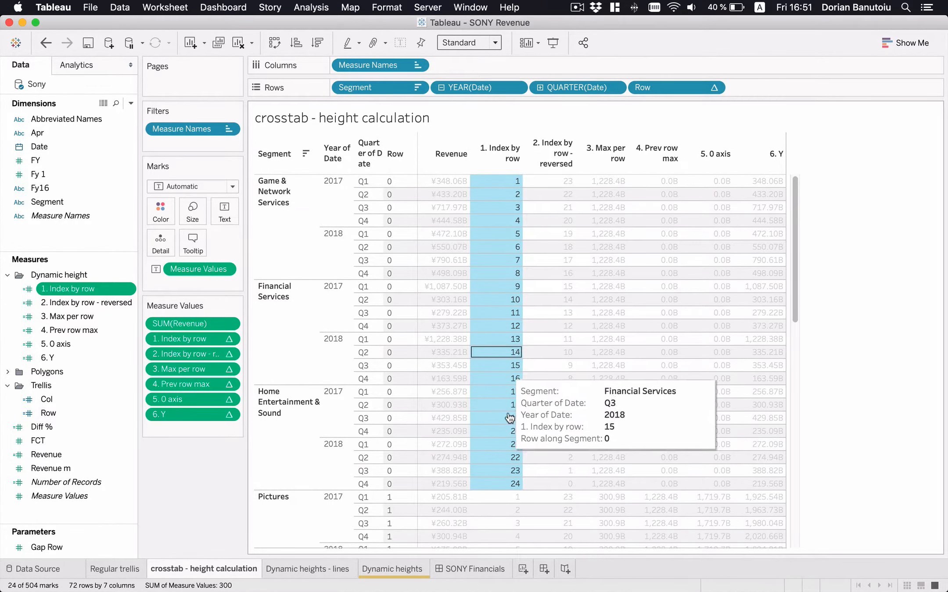
pyautogui.scroll(-2, 388, 496)
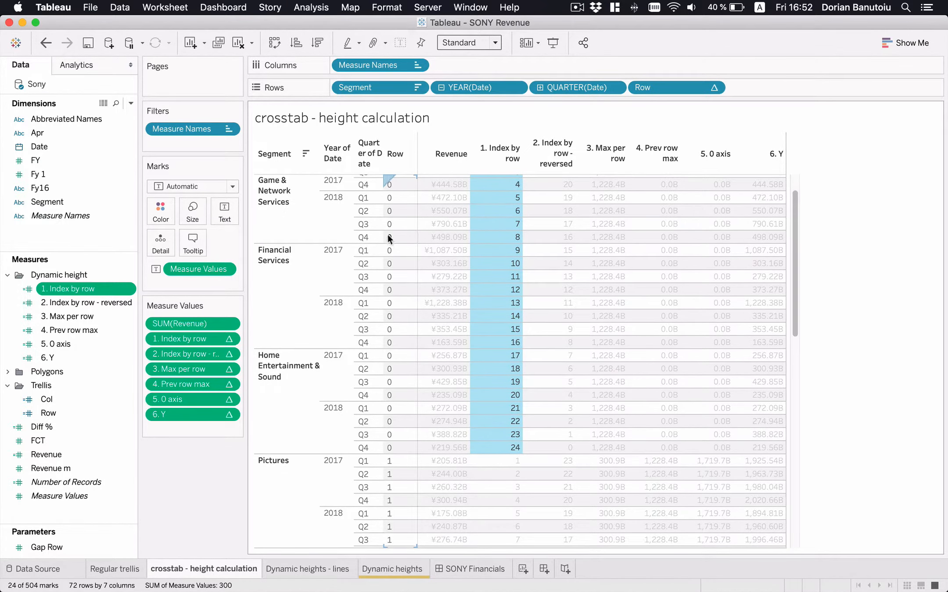
pyautogui.click(508, 213)
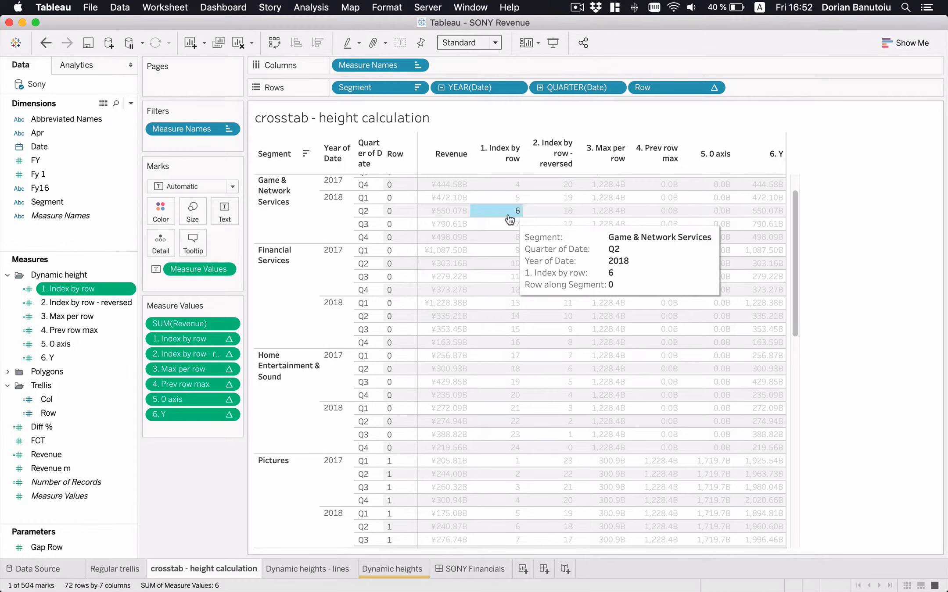
pyautogui.click(509, 218)
pyautogui.scroll(2, 527, 245)
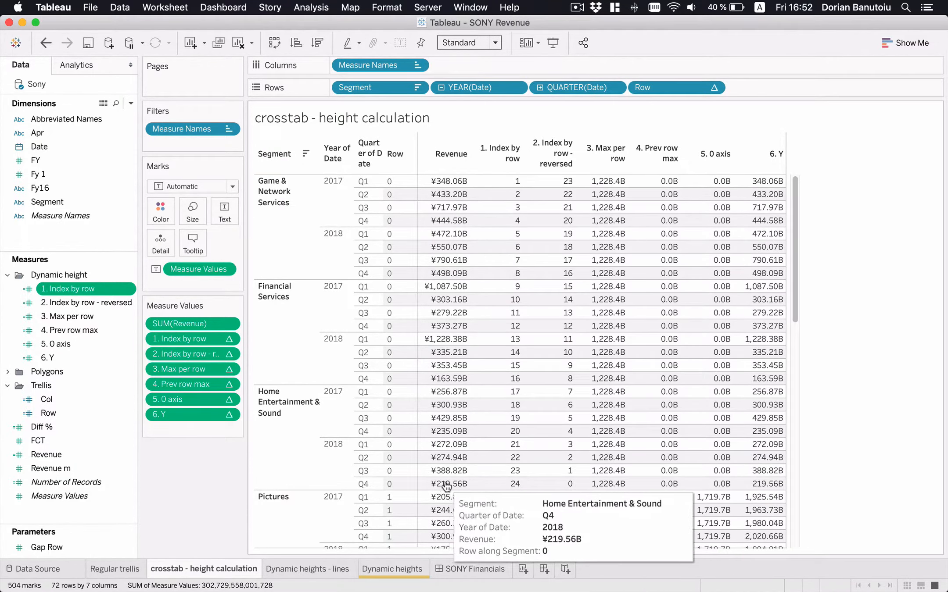
# Compare the Revenue values of the row 0 segments with the 3. Max per row column
pyautogui.moveTo(452, 483); pyautogui.dragTo(461, 281)
pyautogui.moveTo(456, 188); pyautogui.dragTo(458, 185)
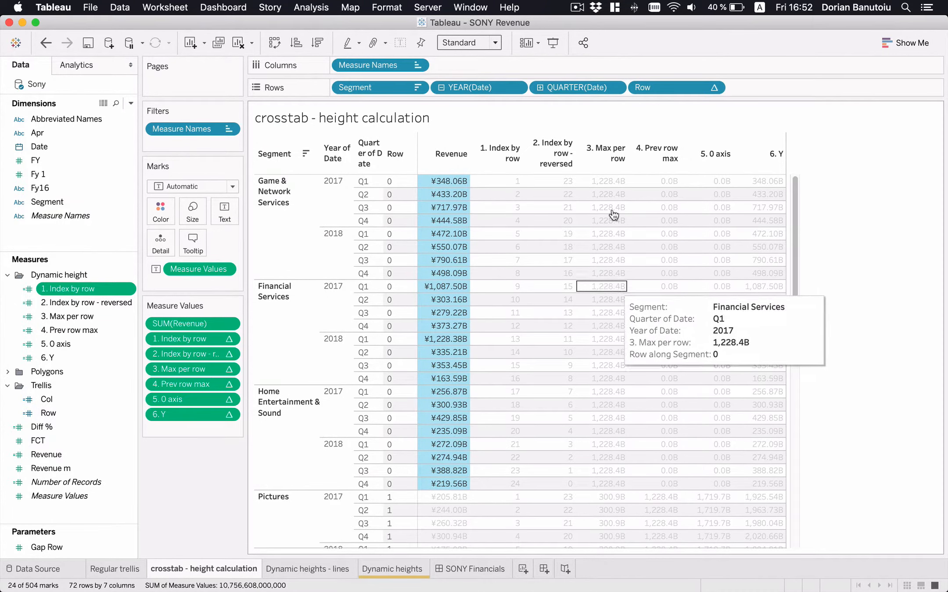
pyautogui.click(439, 340)
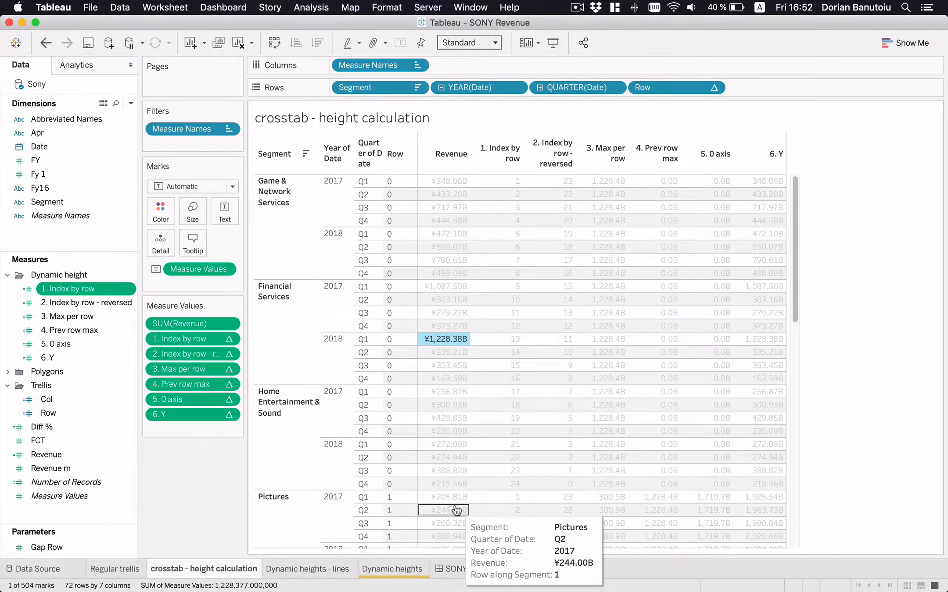
pyautogui.click(603, 339)
pyautogui.click(603, 339)
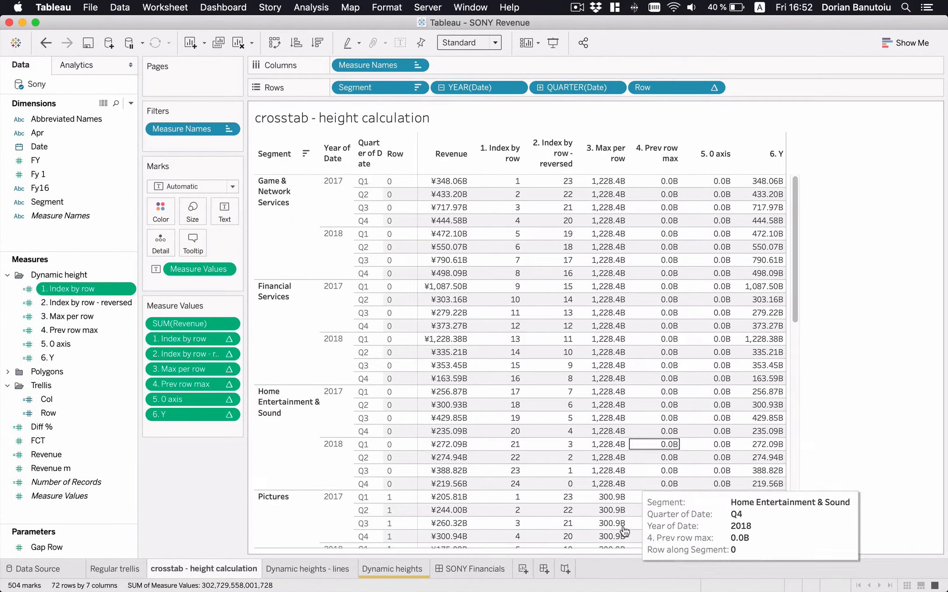
# Examine the 4. Prev row max, 5. 0 axis and 6. Y columns down the crosstab and compare them with the Dynamic heights - lines chart
pyautogui.scroll(-2, 614, 496)
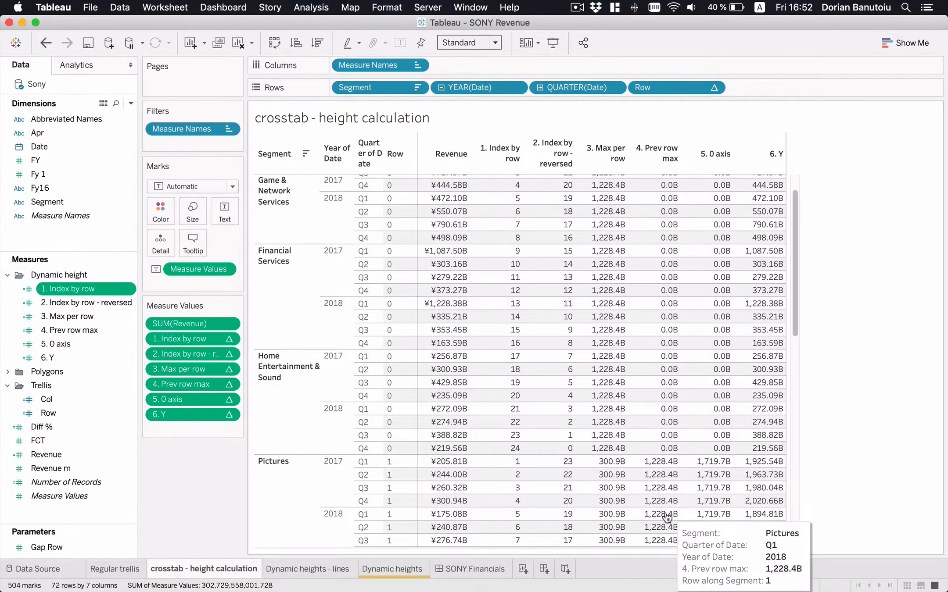
pyautogui.scroll(-1, 667, 517)
pyautogui.scroll(-5, 667, 516)
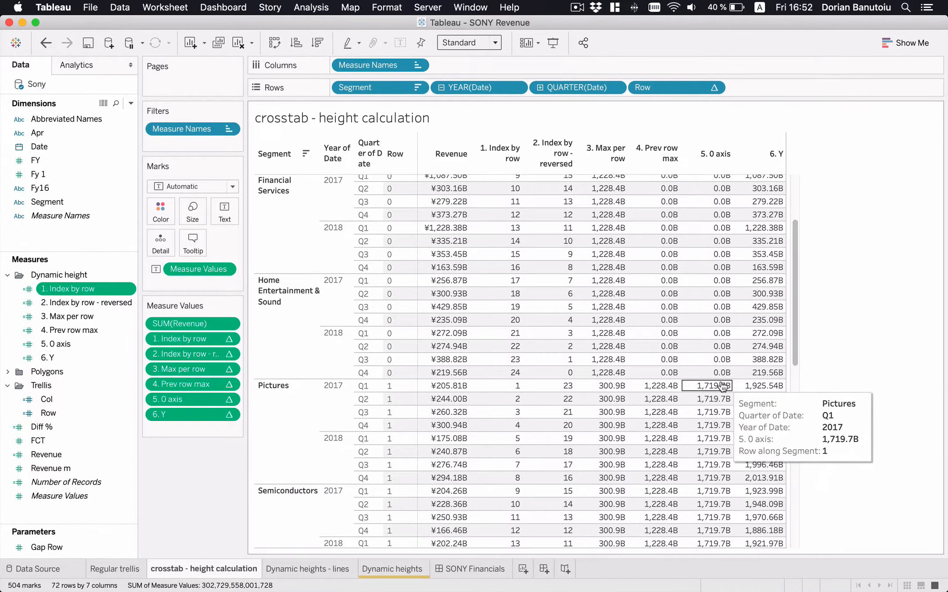
pyautogui.scroll(-2, 713, 407)
pyautogui.scroll(-20, 713, 408)
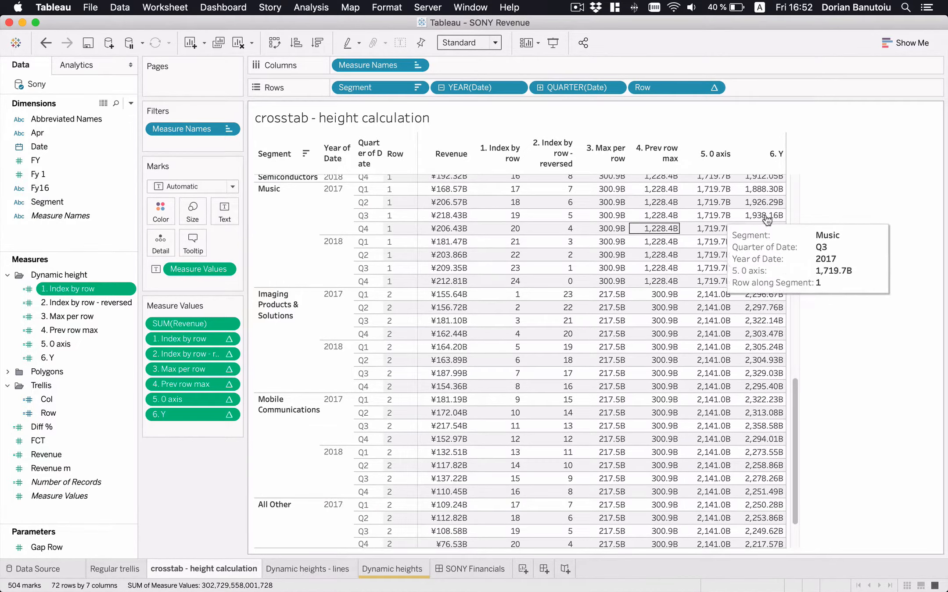
pyautogui.click(326, 569)
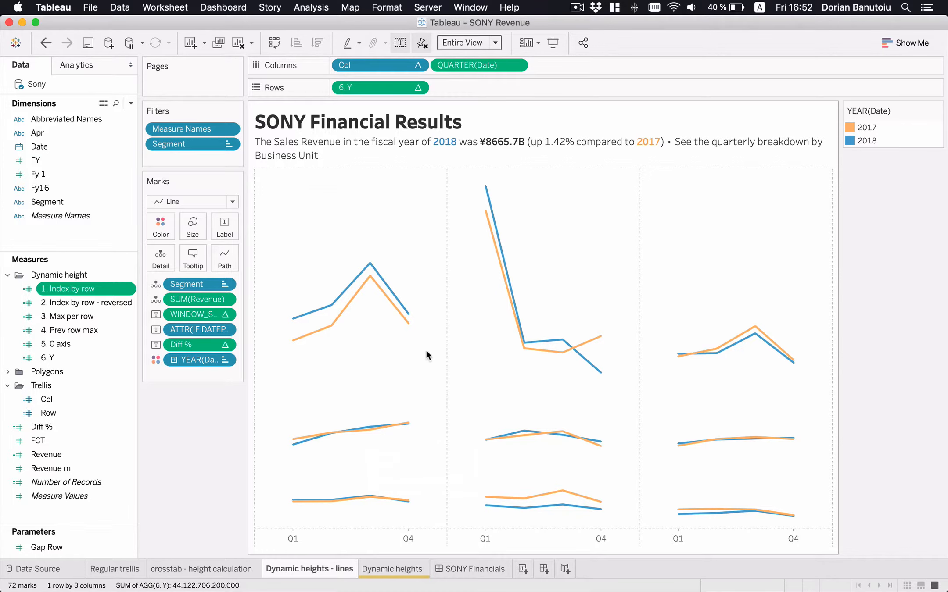
pyautogui.click(236, 569)
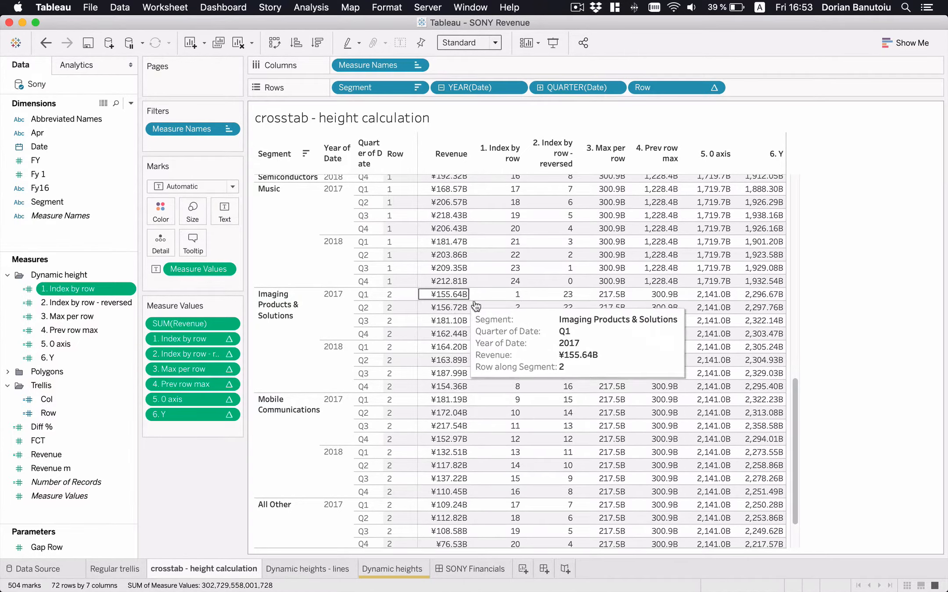
# On the Dynamic heights - lines sheet, duplicate 6. Y on Rows and set the second 6. Y's mark type to Area
pyautogui.click(323, 567)
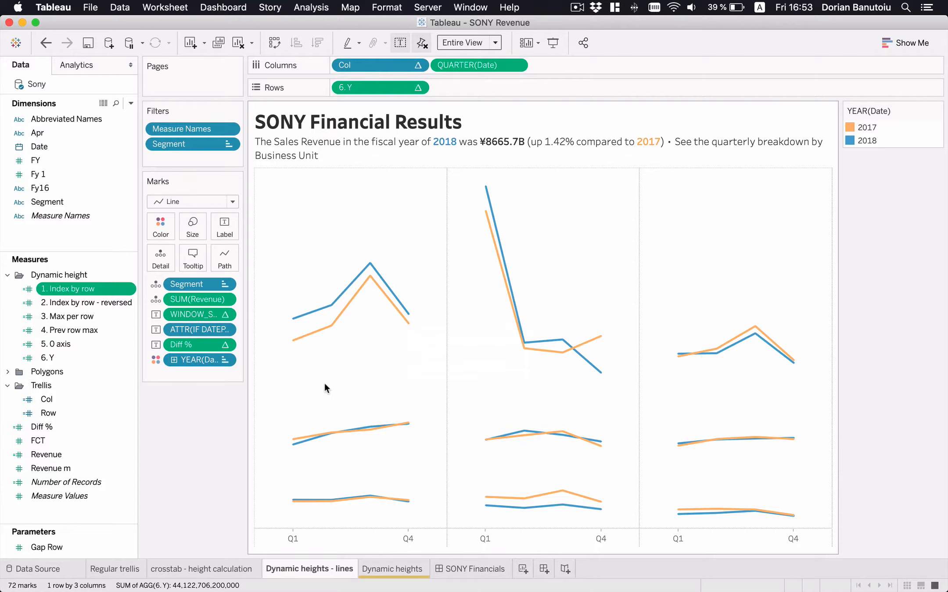
pyautogui.moveTo(382, 86); pyautogui.dragTo(520, 87)
pyautogui.click(159, 429)
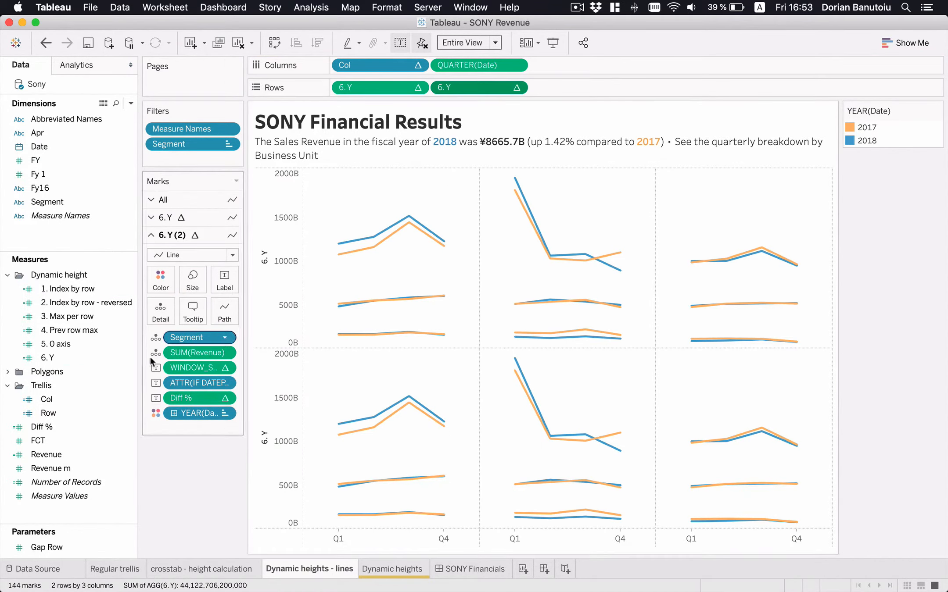
pyautogui.click(184, 252)
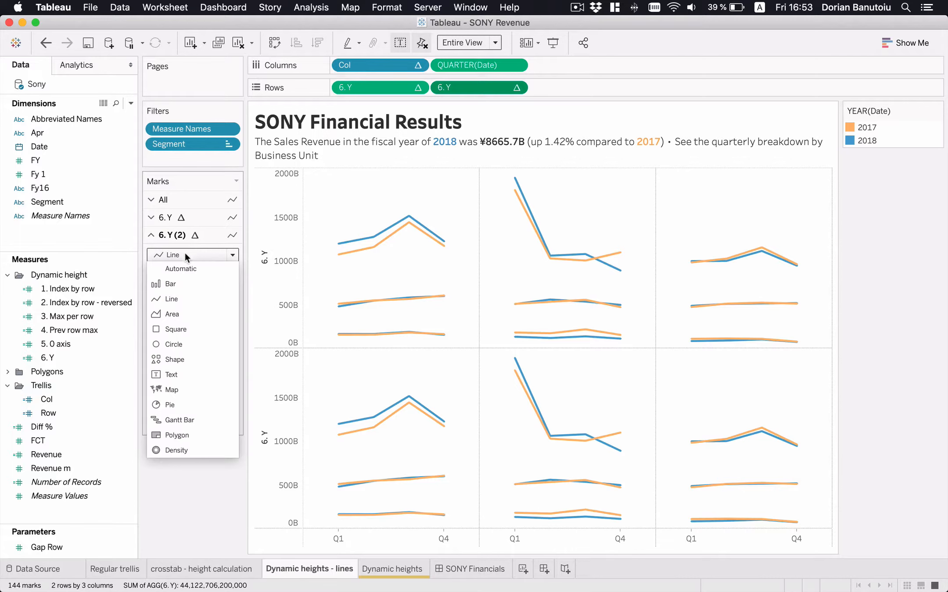
pyautogui.click(172, 309)
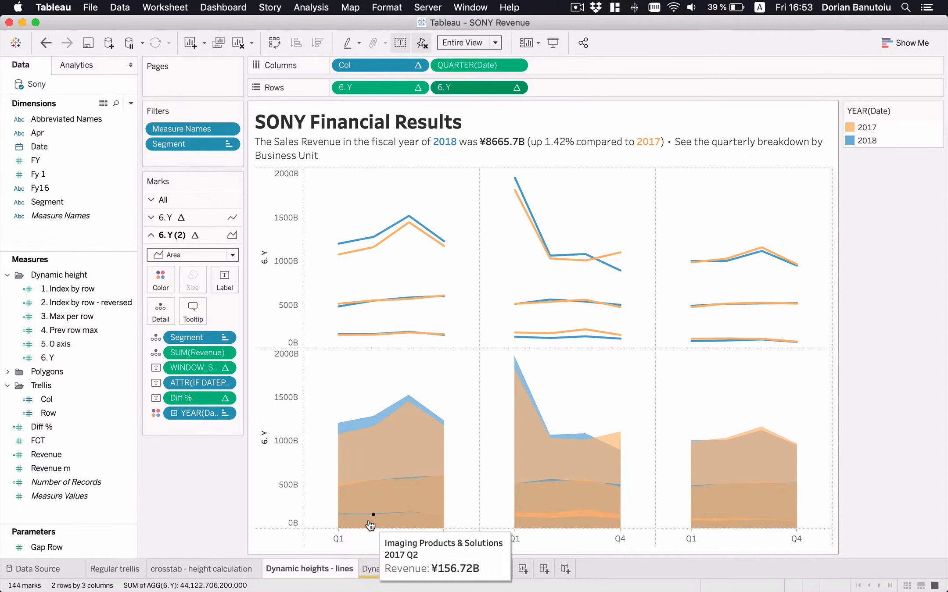
# Undo the Area mark type change and the duplicate 6. Y on Rows in the Dynamic heights - lines sheet
pyautogui.press('super+z')
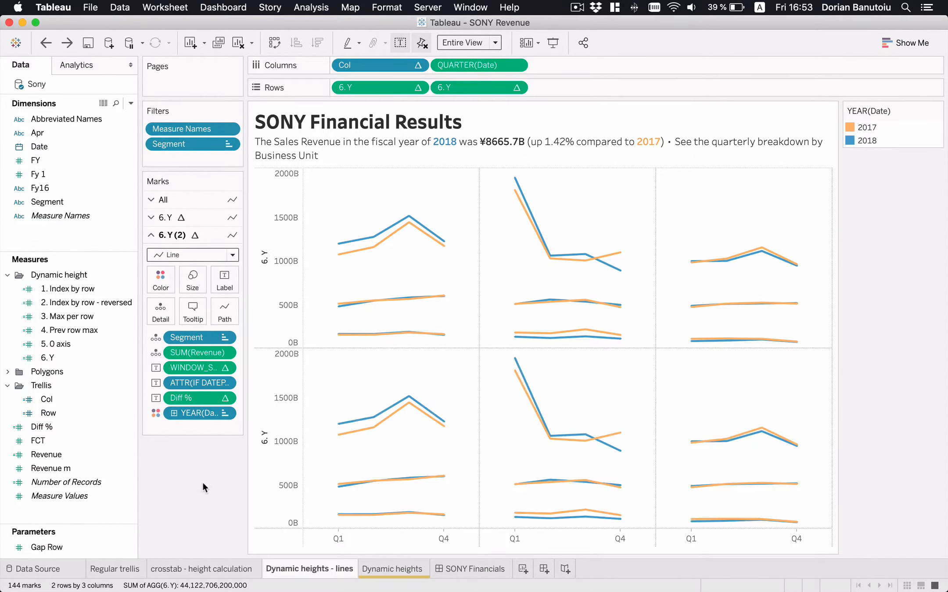
pyautogui.press('super+z')
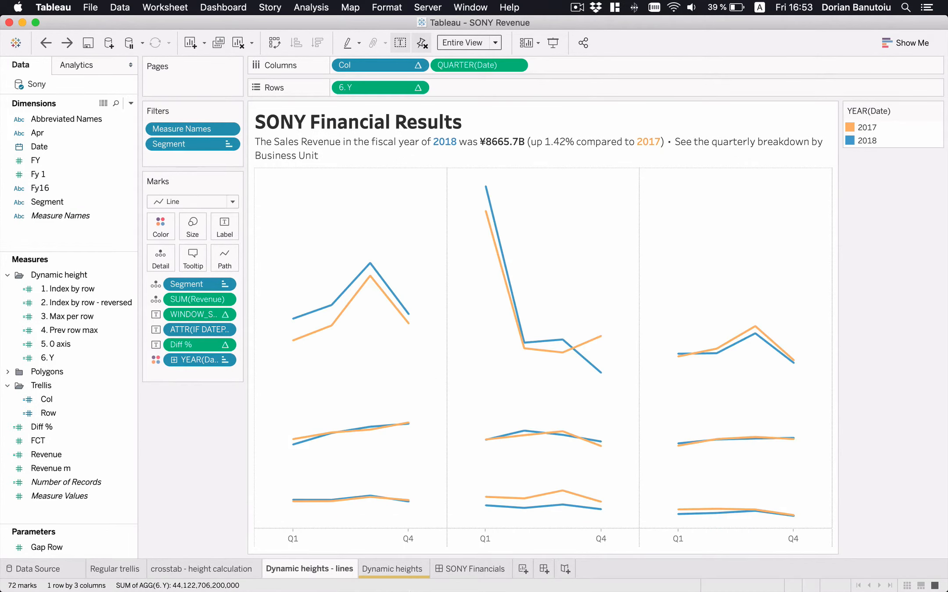
# Open the Dynamic heights sheet and expand the Polygons folder under Measures
pyautogui.click(391, 568)
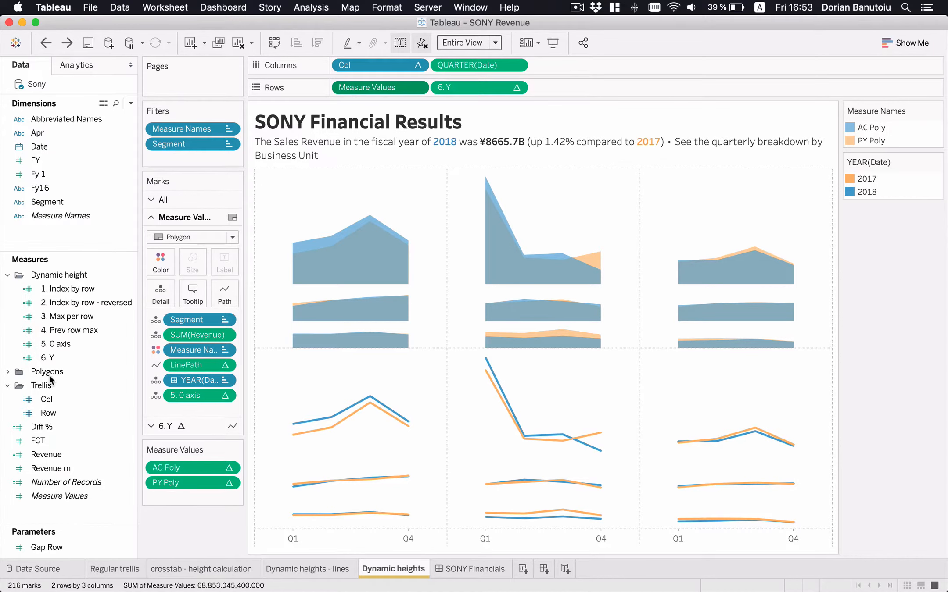
pyautogui.click(7, 372)
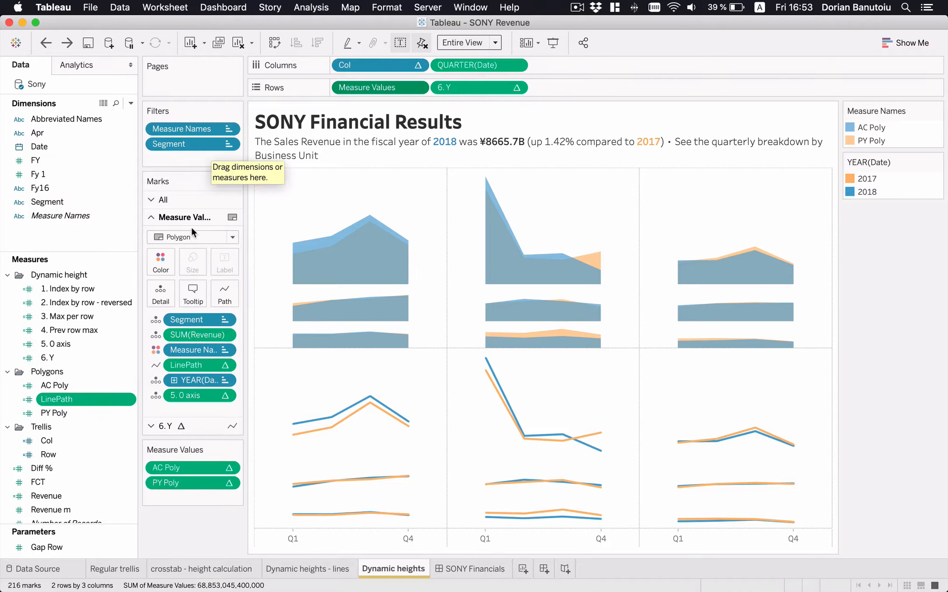
# Set the Measure Values mark type to Line and trace the polygon outline of the Game & Network Services segment
pyautogui.click(195, 239)
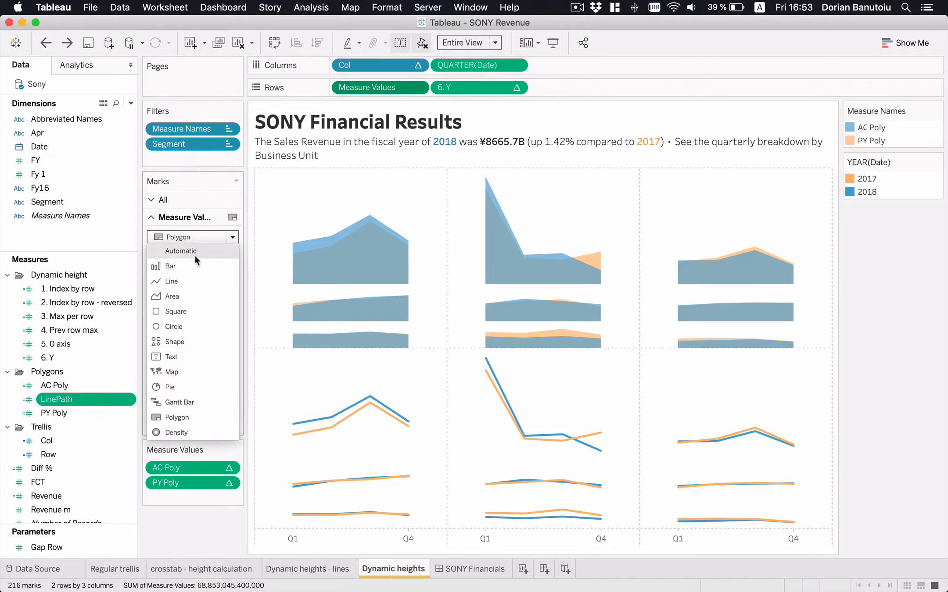
pyautogui.click(181, 280)
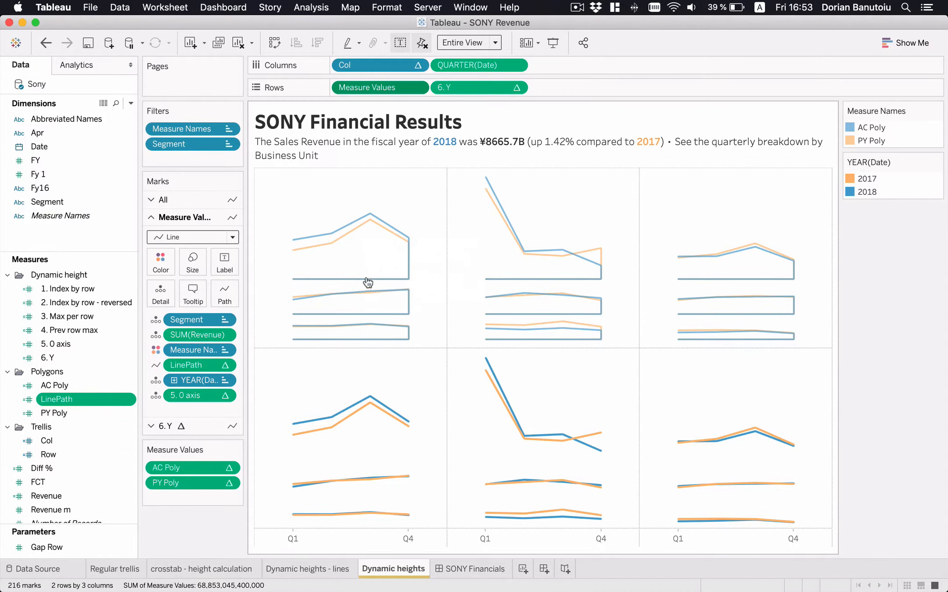
pyautogui.moveTo(305, 251)
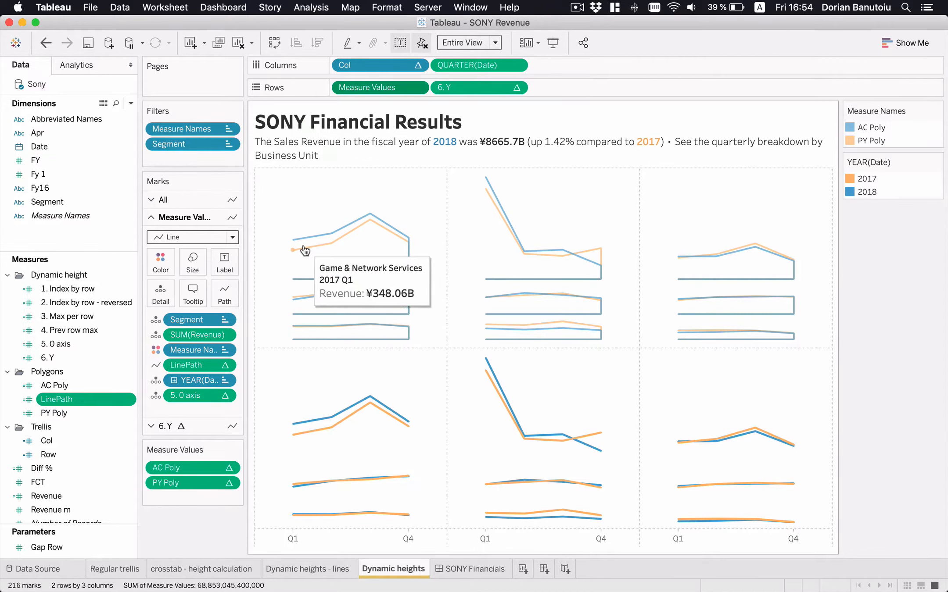
pyautogui.moveTo(307, 279)
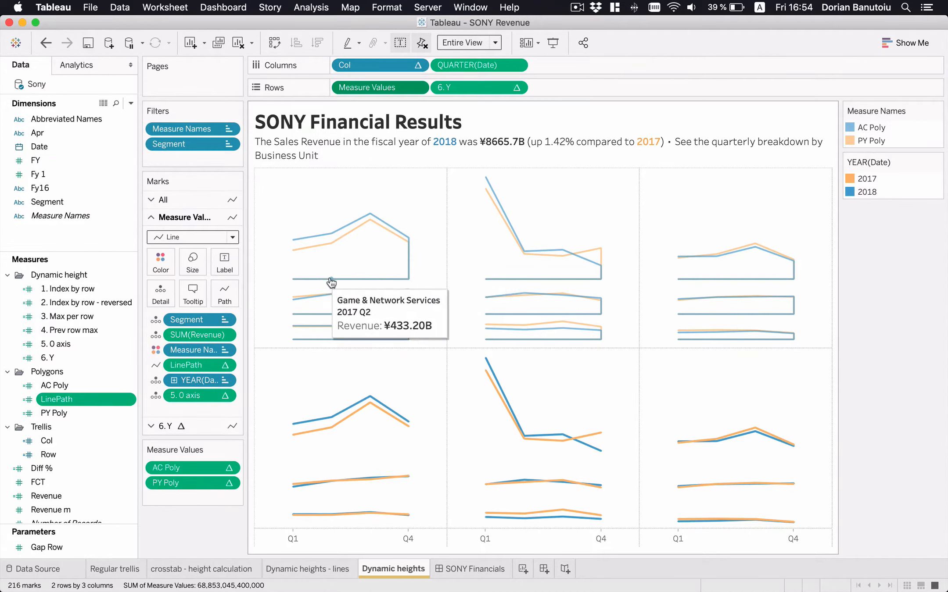
pyautogui.moveTo(412, 285)
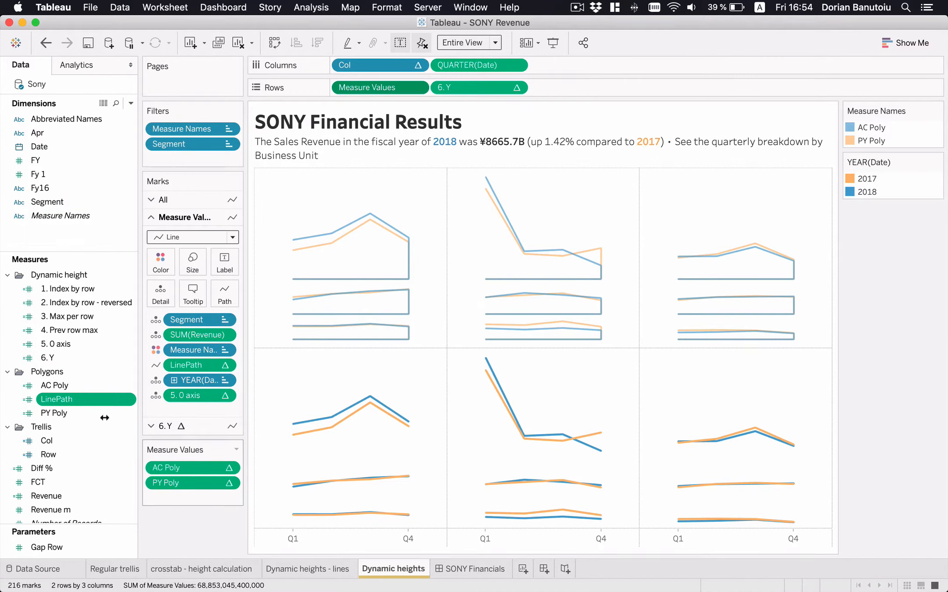
# Review the AC Poly calculation, including its year condition and its use of 6. Y and 5. 0 axis, without editing it
pyautogui.rightClick(59, 384)
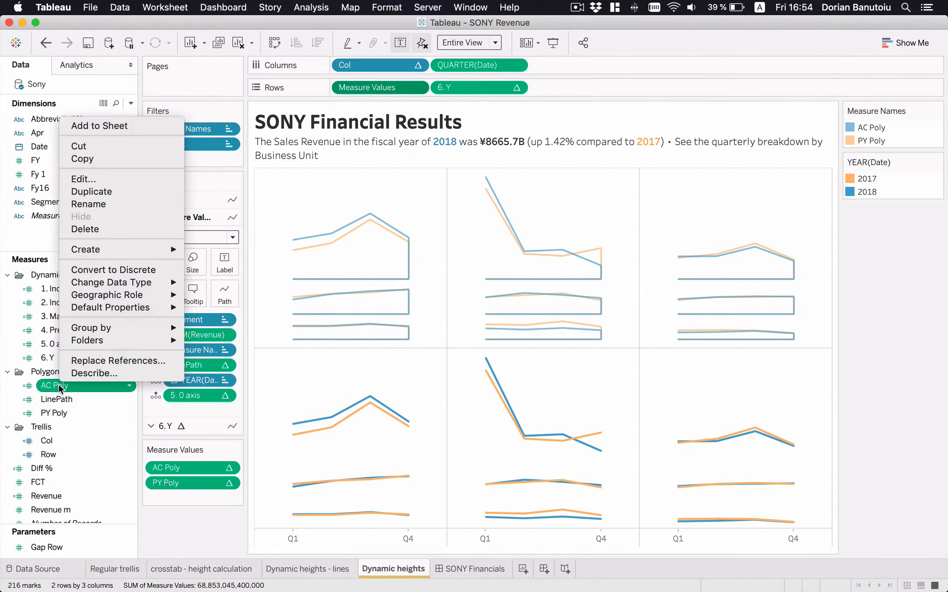
pyautogui.click(87, 178)
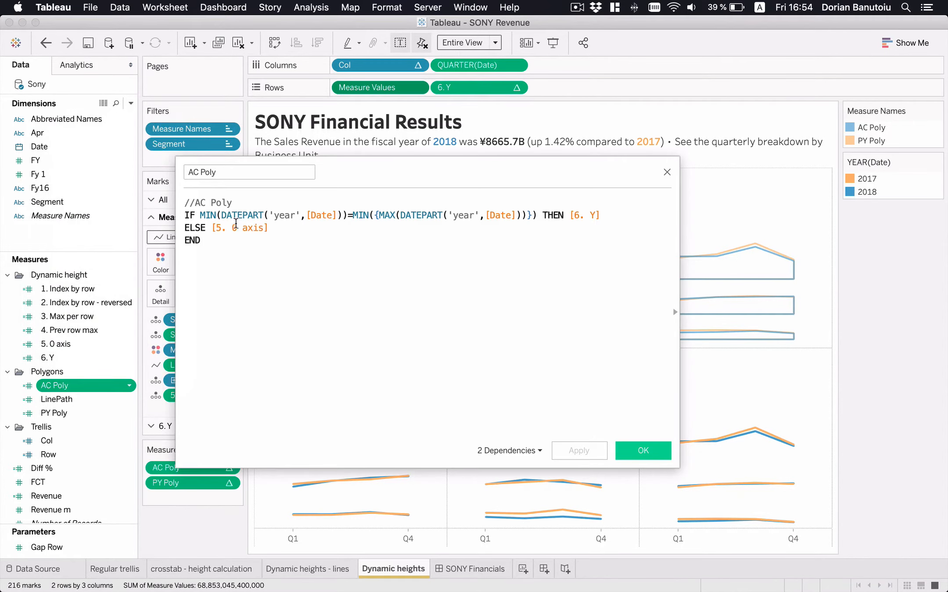
pyautogui.click(220, 215)
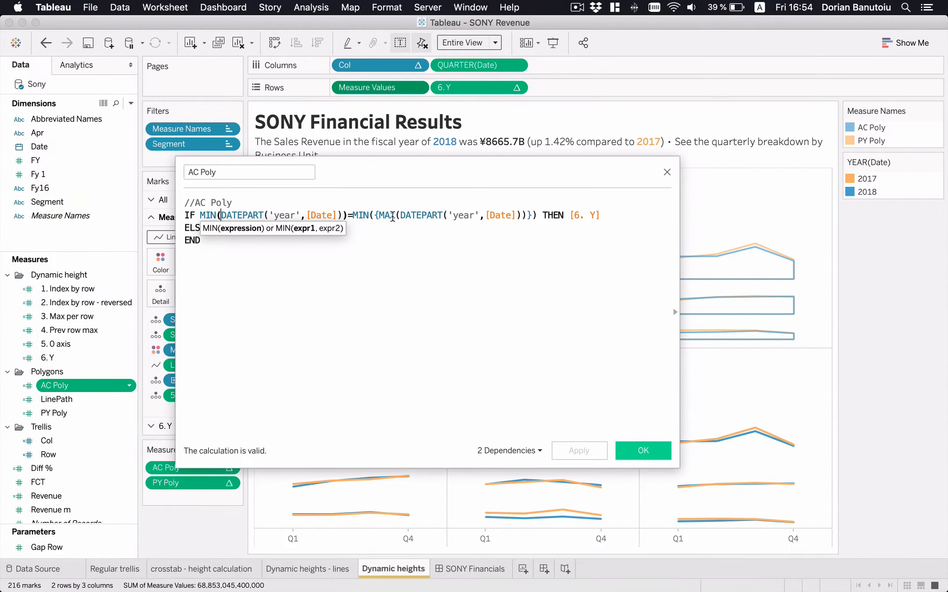
pyautogui.click(396, 215)
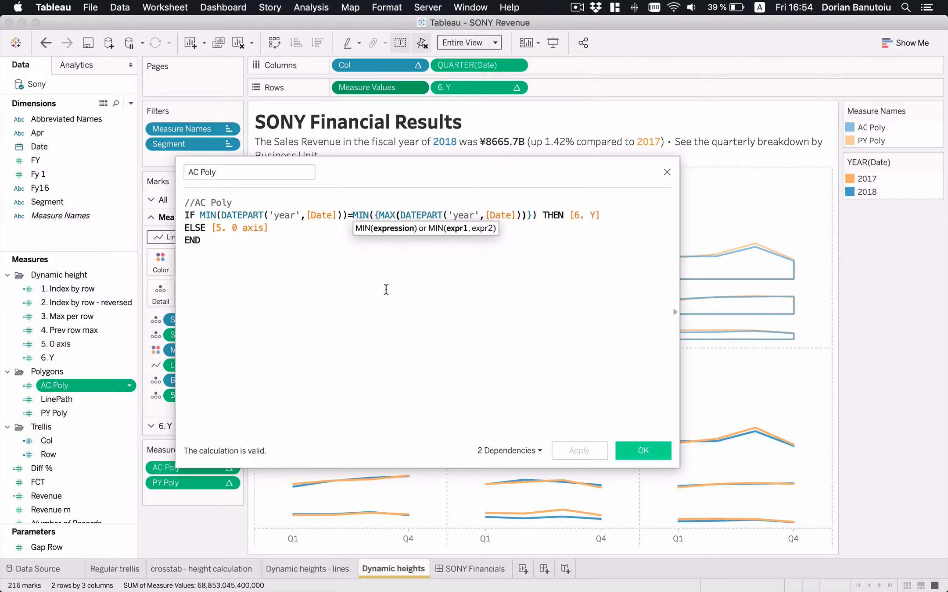
pyautogui.click(584, 219)
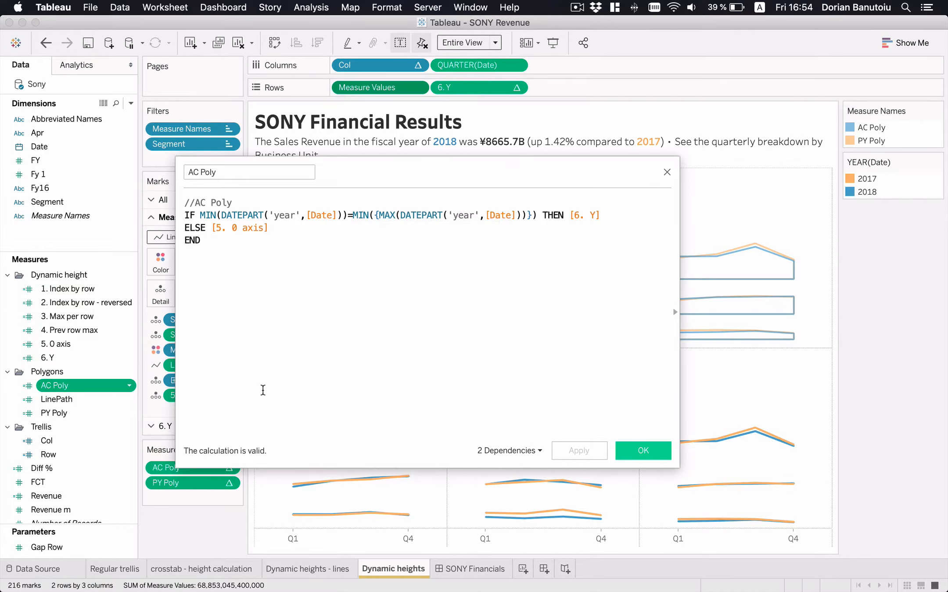
pyautogui.click(667, 172)
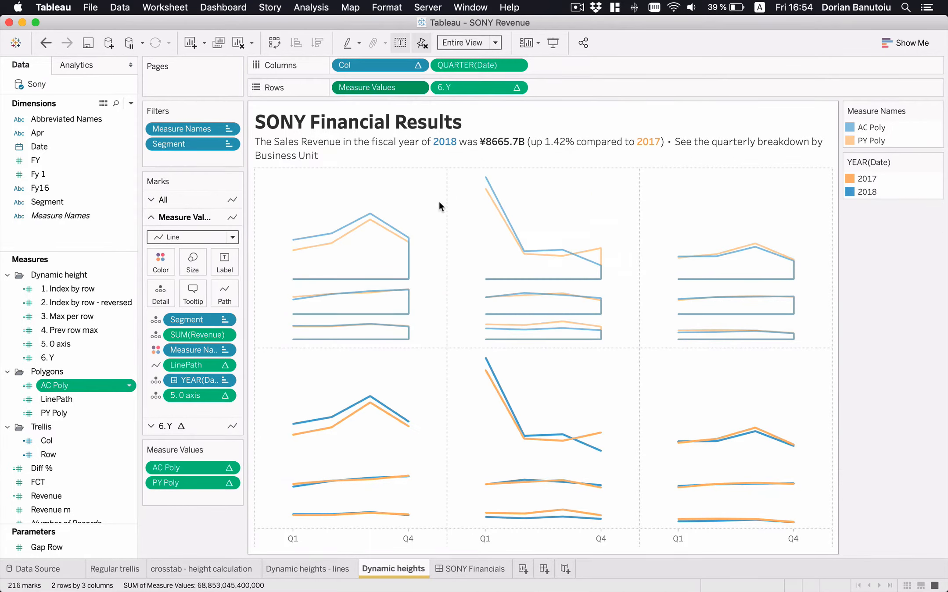
# Convert QUARTER(Date) on Columns to discrete and inspect the Q4 end of the Game & Network Services lines
pyautogui.click(516, 66)
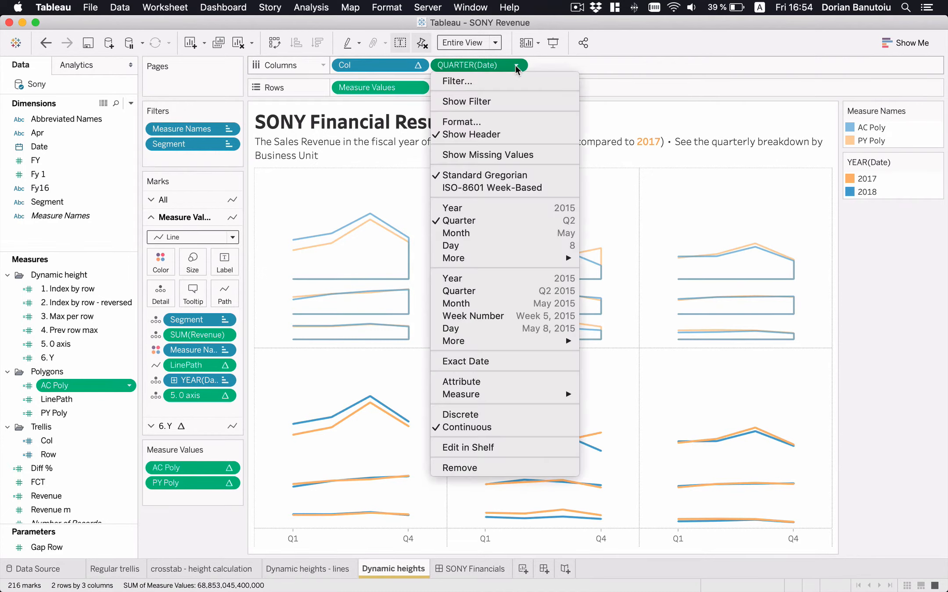
pyautogui.click(469, 416)
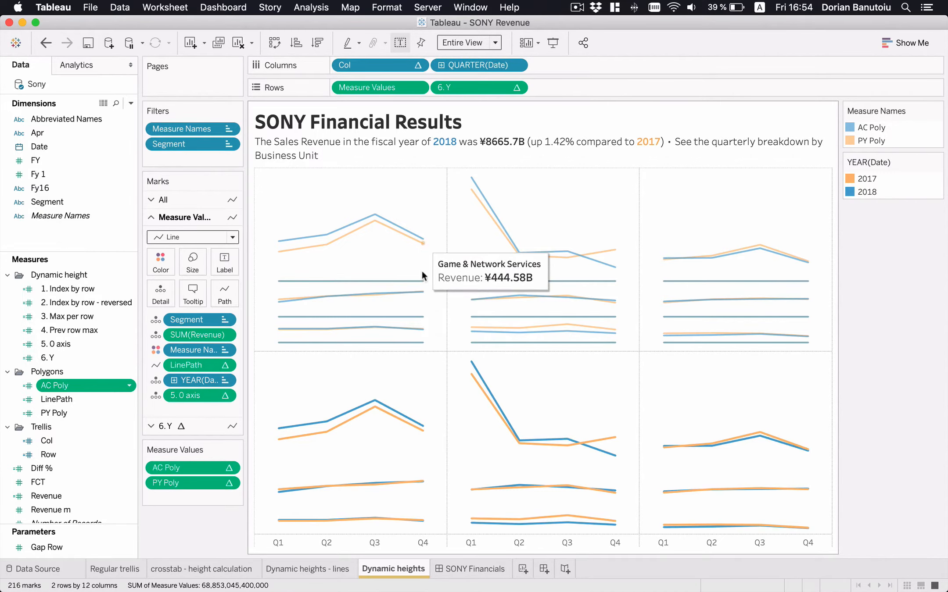
pyautogui.moveTo(429, 249)
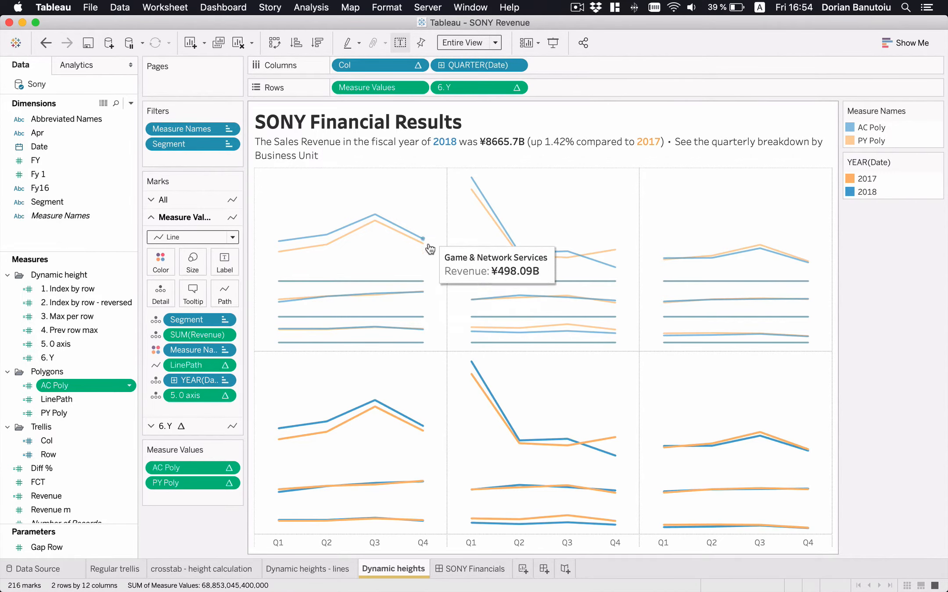
# Set the Measure Values mark type to Polygon and convert QUARTER(Date) on Columns back to continuous
pyautogui.click(196, 237)
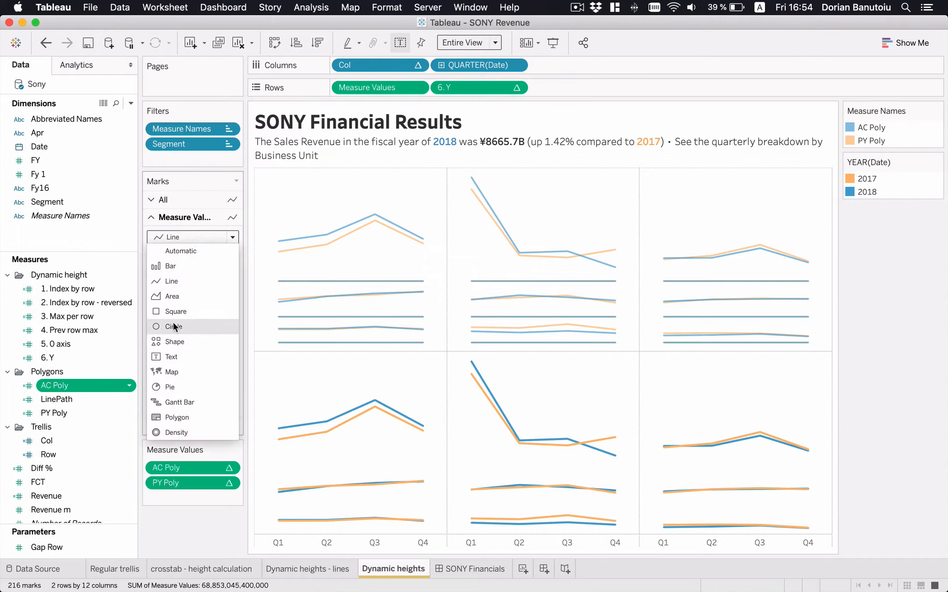
pyautogui.click(189, 416)
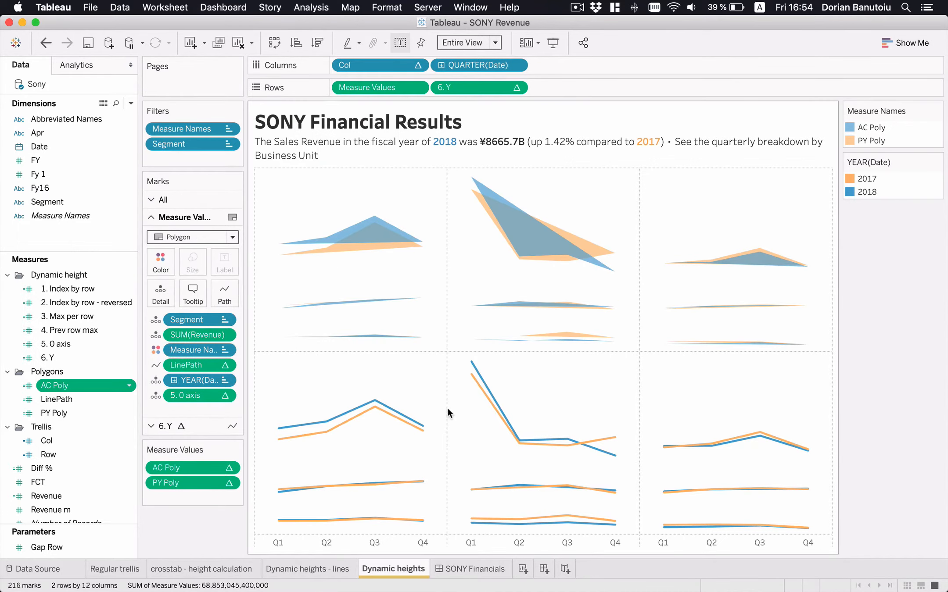
pyautogui.click(517, 64)
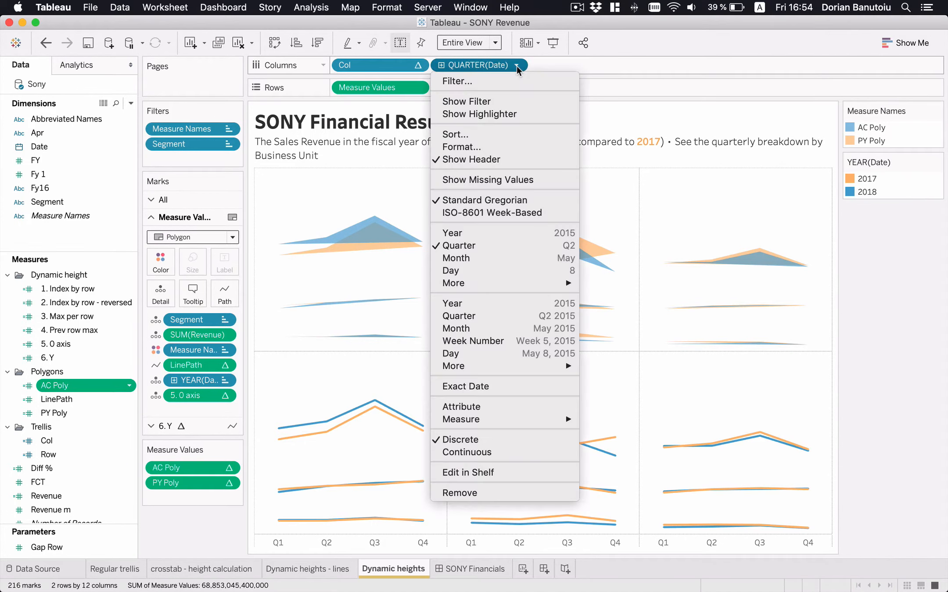
pyautogui.click(471, 452)
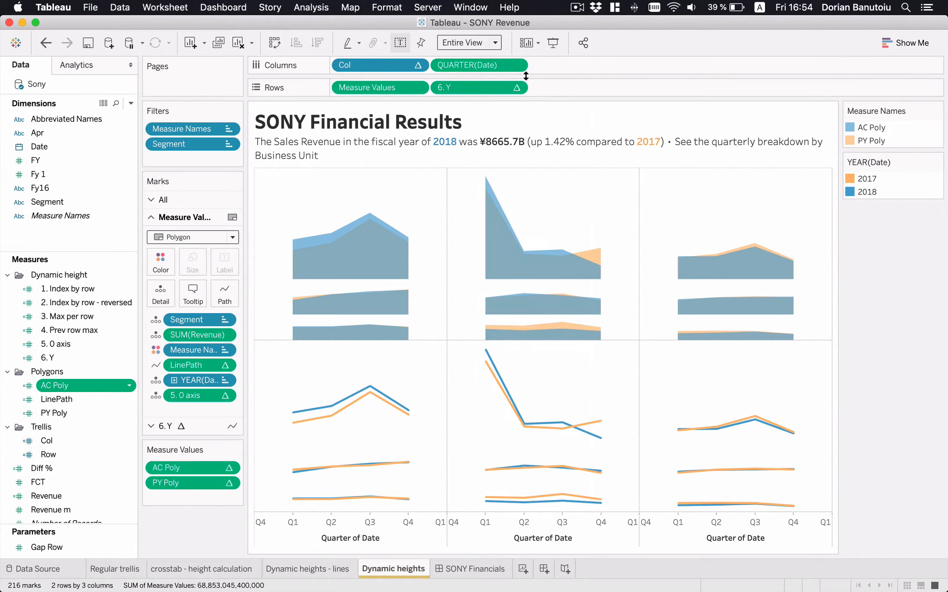
# Make 6. Y on Rows a dual axis with Measure Values to overlay the lines on the polygons
pyautogui.click(517, 88)
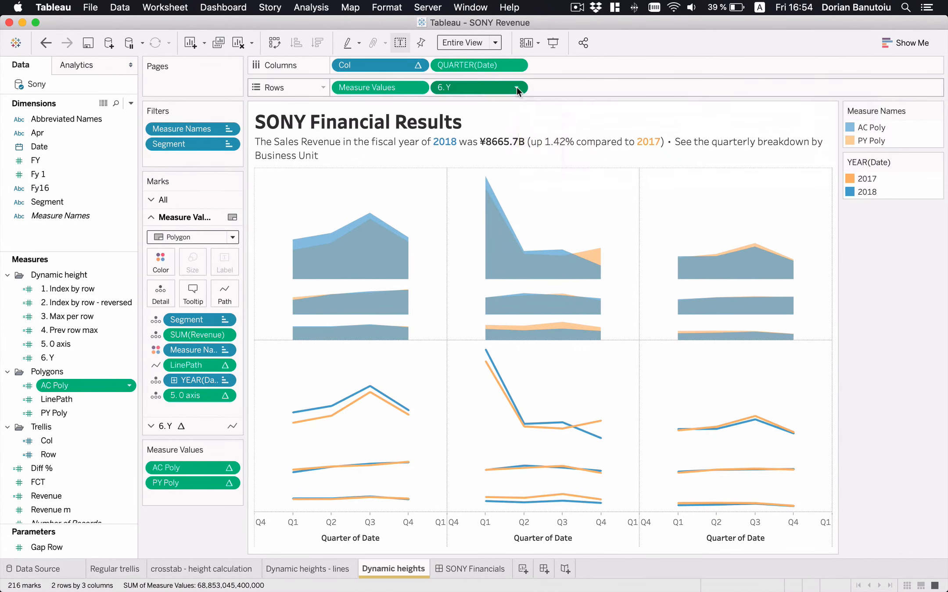
pyautogui.click(477, 283)
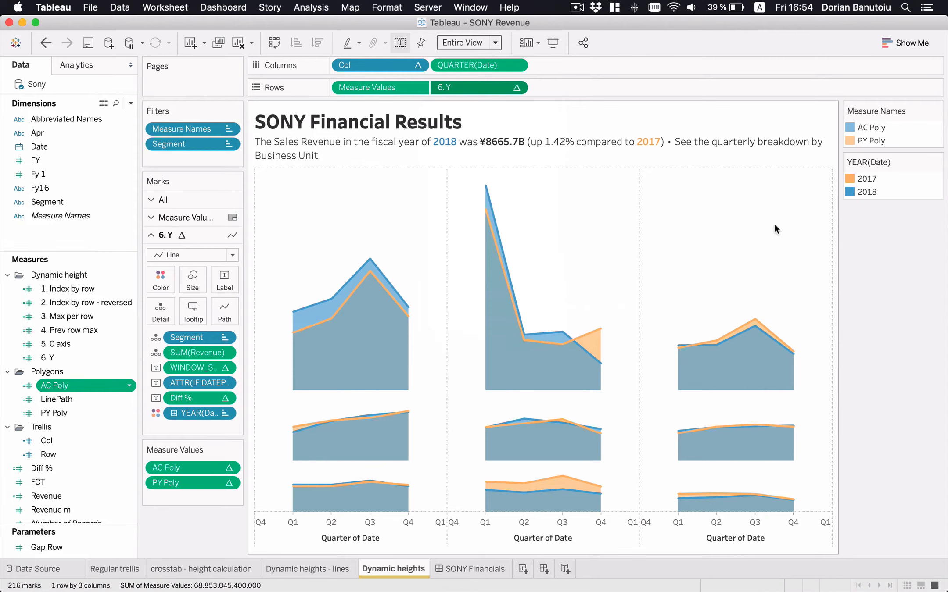
# Show the header of the 6. Y axis and synchronize it with the Value axis
pyautogui.click(516, 88)
pyautogui.click(544, 154)
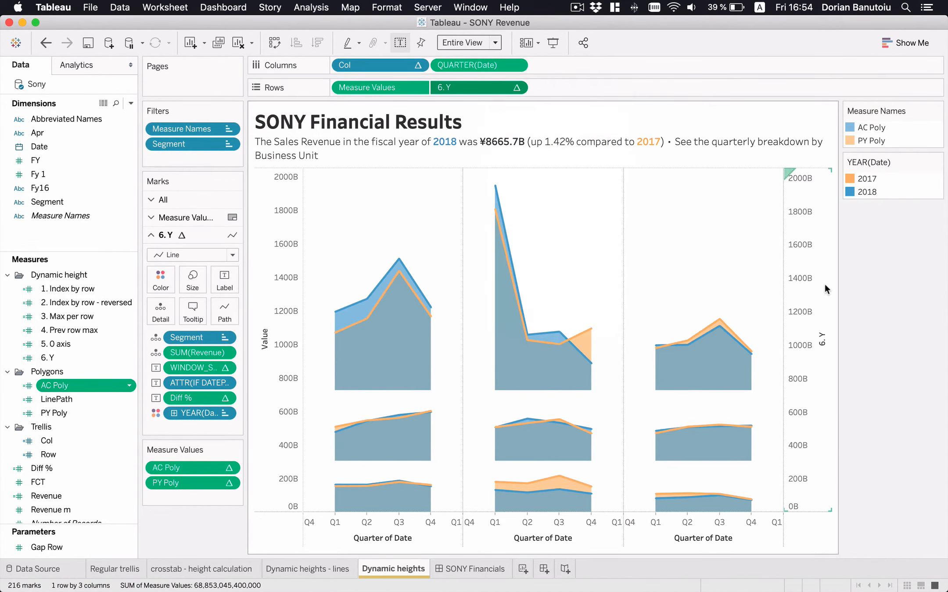
pyautogui.rightClick(812, 273)
pyautogui.click(851, 351)
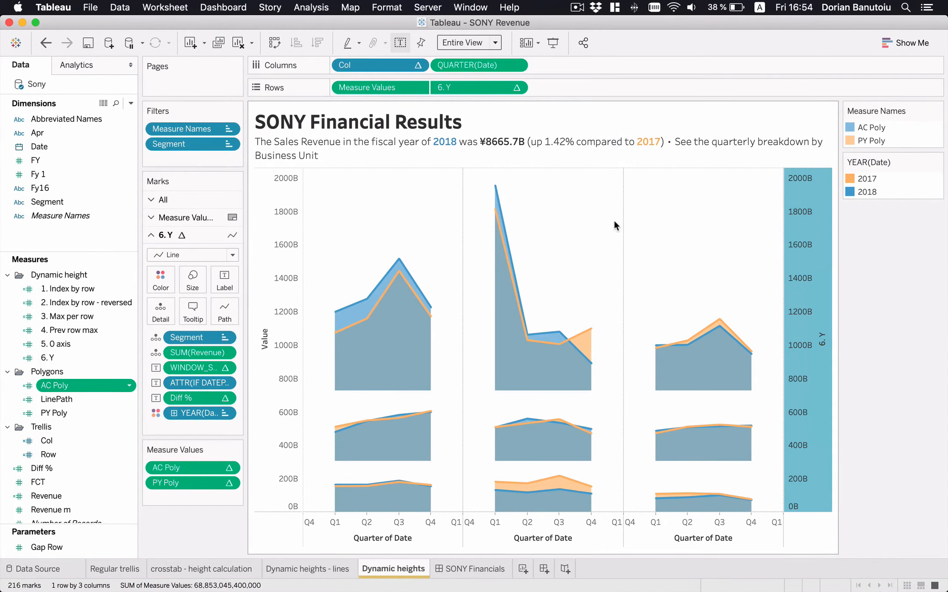
pyautogui.click(586, 210)
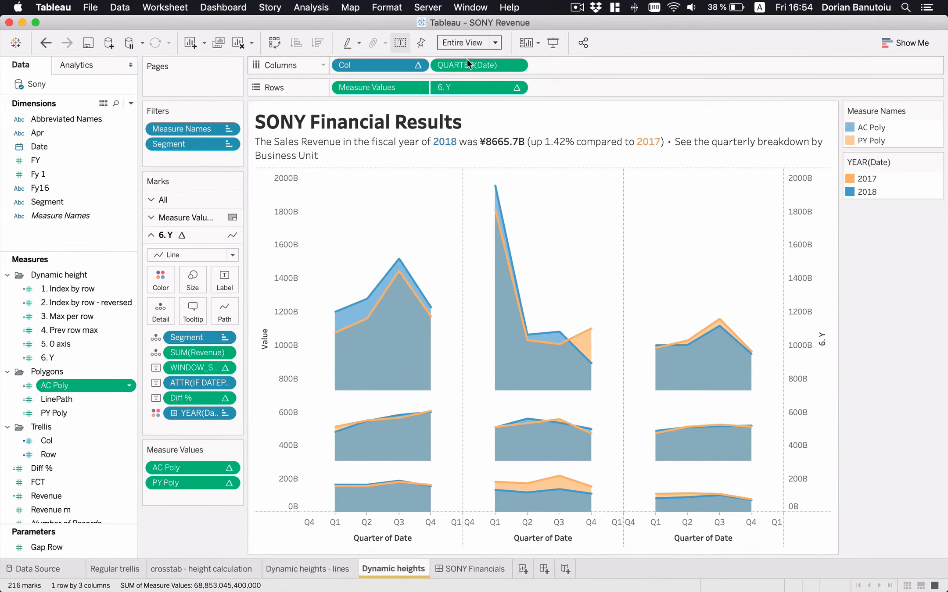
# Set the color opacity of the Measure Values polygons to 15%
pyautogui.click(452, 88)
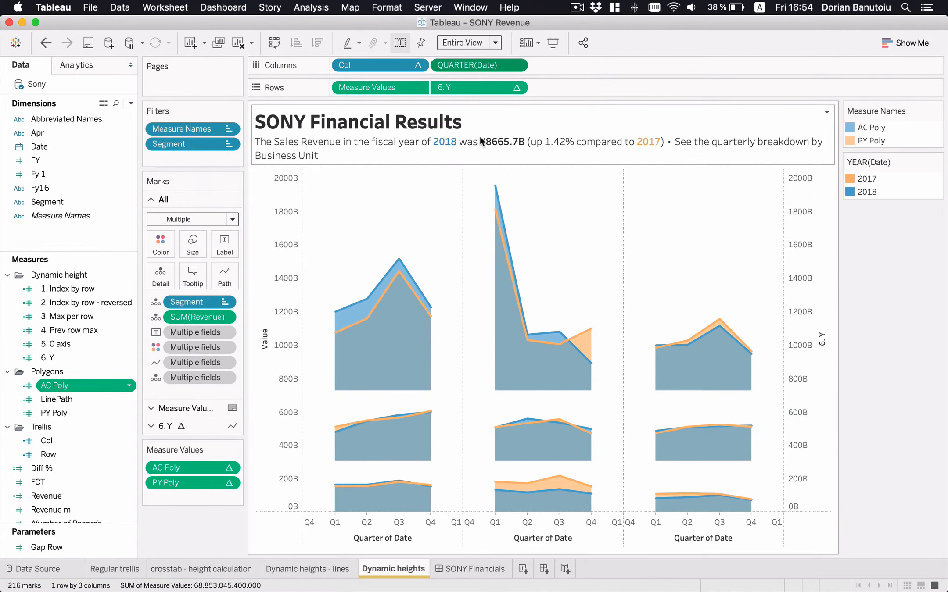
pyautogui.moveTo(492, 213)
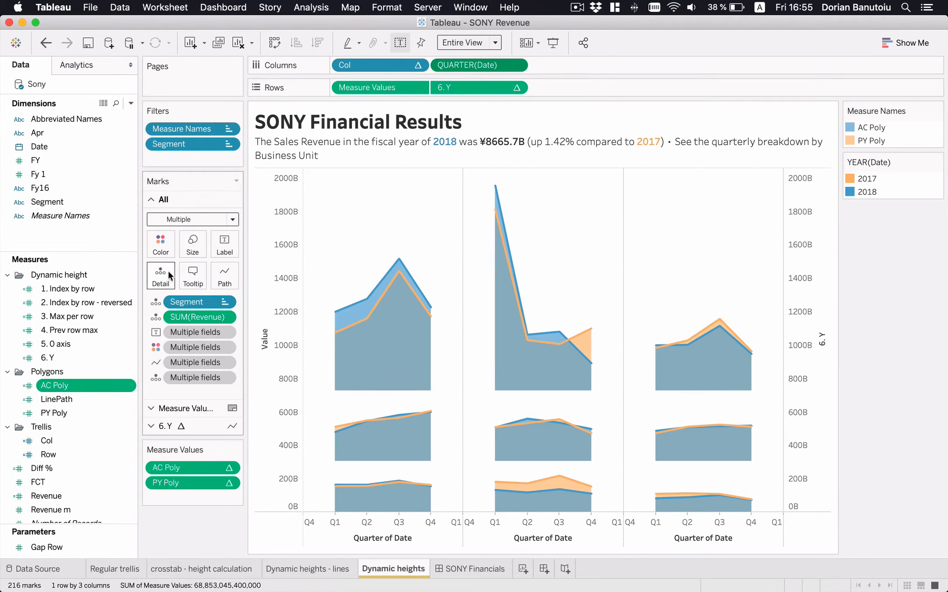
pyautogui.click(187, 408)
pyautogui.click(160, 259)
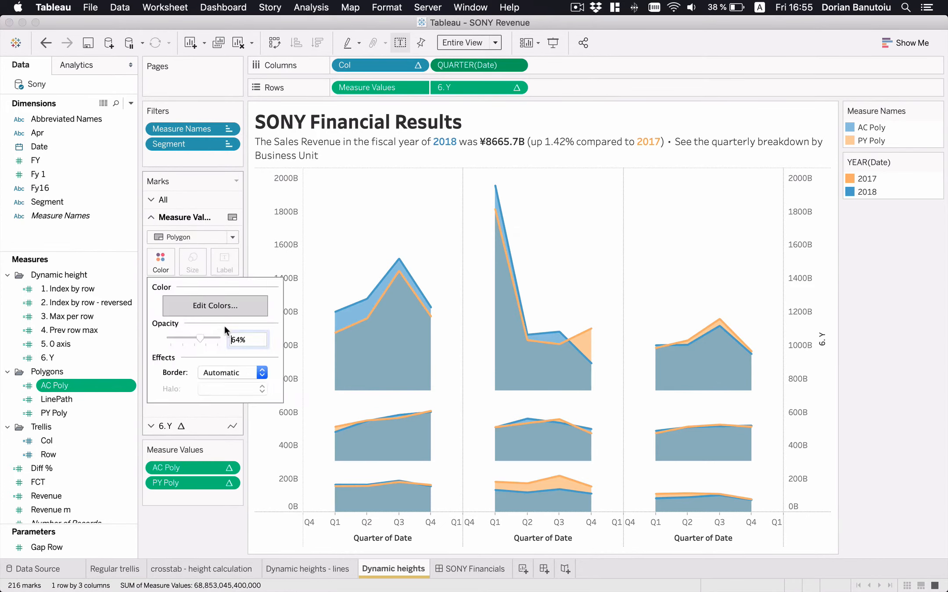
pyautogui.moveTo(206, 336); pyautogui.dragTo(181, 340)
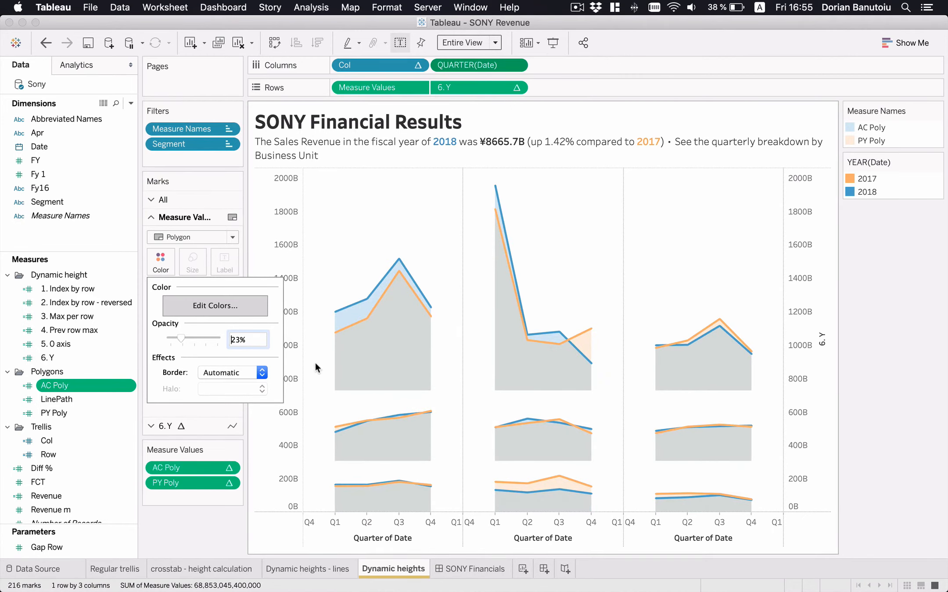
pyautogui.moveTo(239, 340); pyautogui.dragTo(226, 340)
pyautogui.write('15')
pyautogui.click(345, 259)
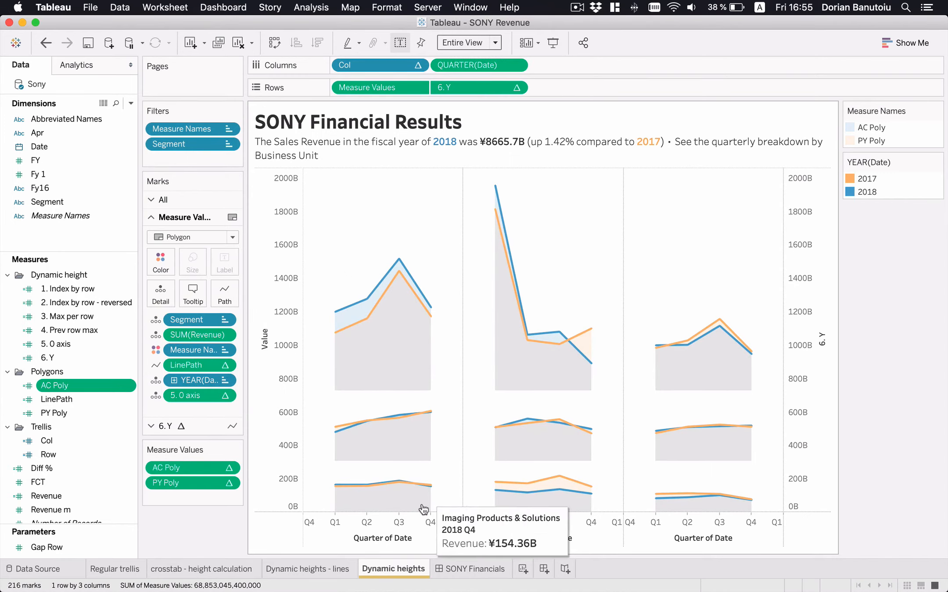
# Open the SONY Financials dashboard and view the trellis chart from its title down
pyautogui.click(461, 570)
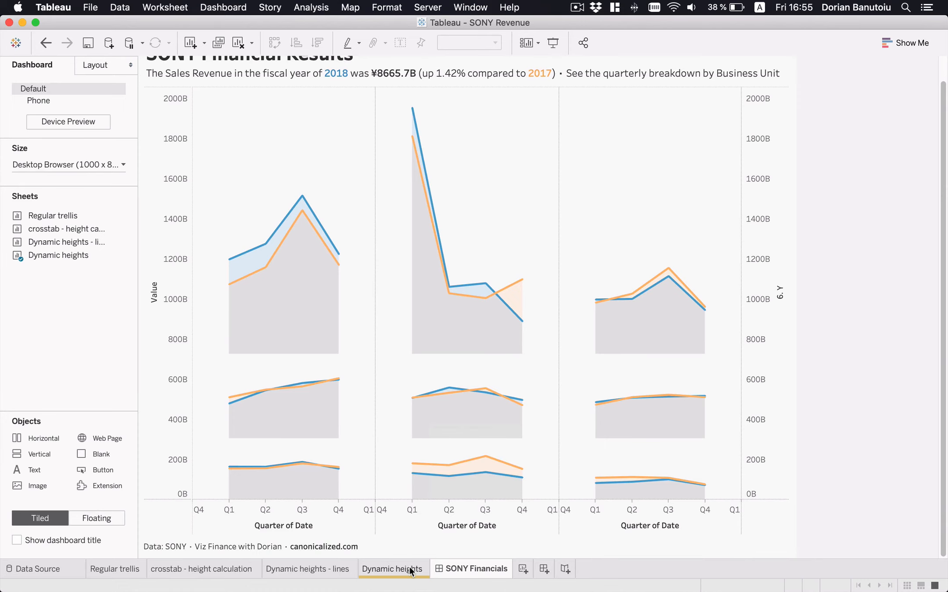
pyautogui.moveTo(411, 570)
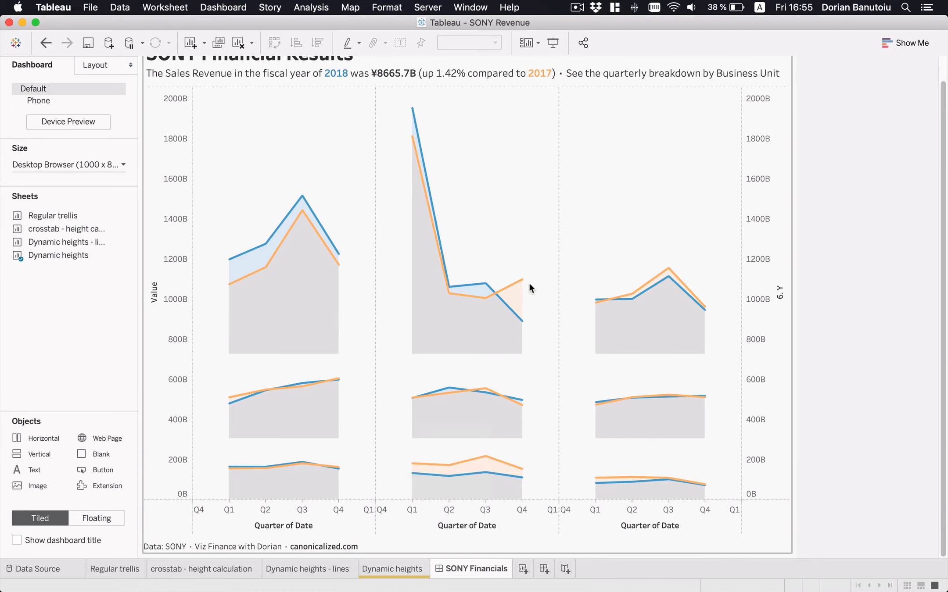
pyautogui.scroll(2, 529, 285)
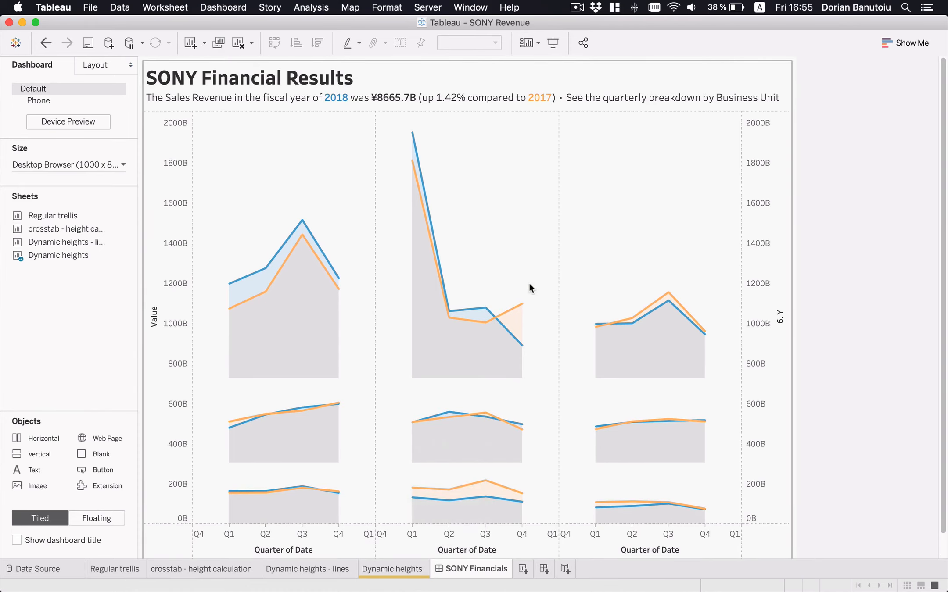